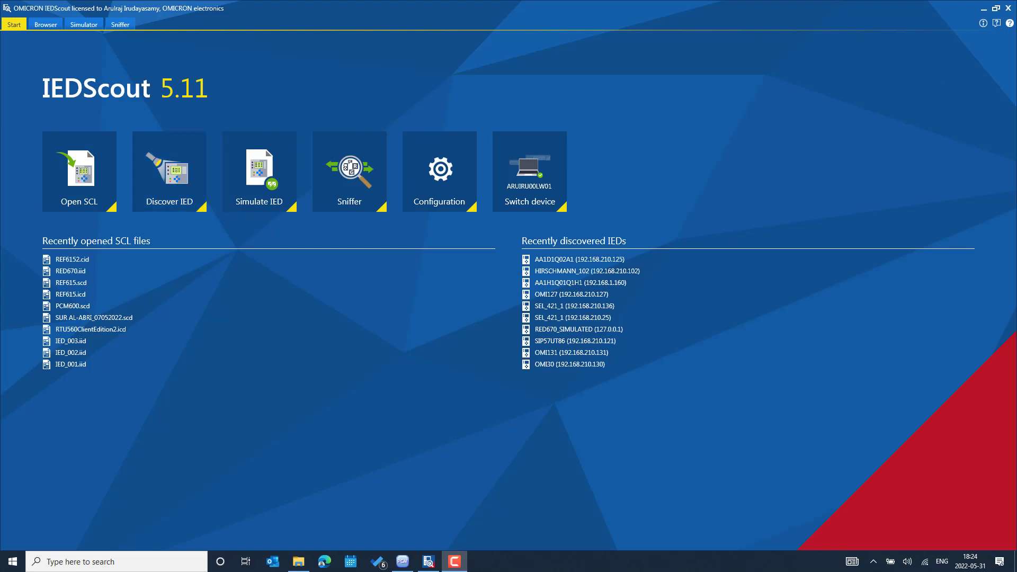
Restore the PCM600 SCADA_Setup window from the taskbar and drag it fully into view
left_click(402, 561)
left_click_drag(681, 229, 72, 1)
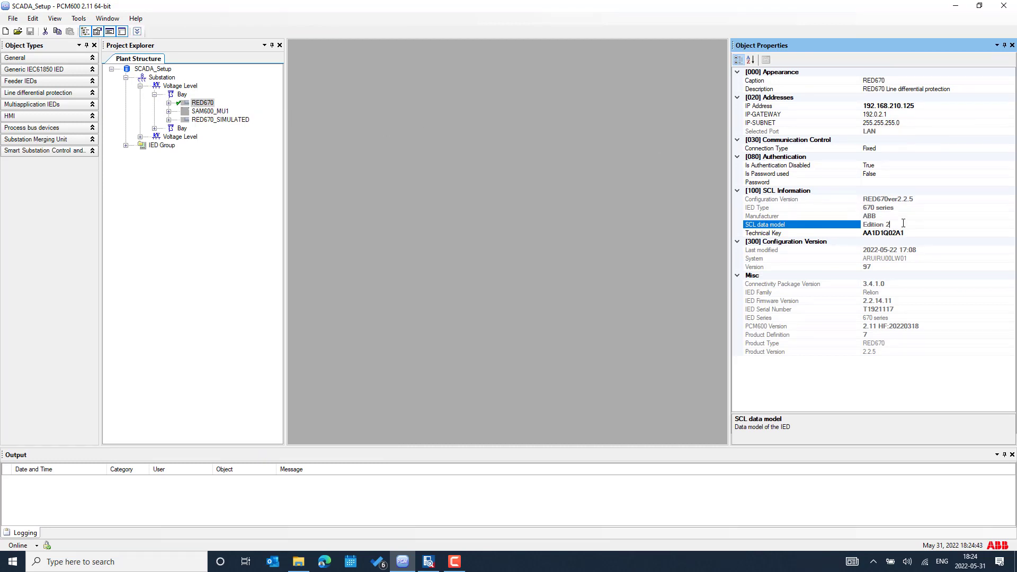
Confirm RED670's SCL data model is Edition 2, copy IP 192.168.210.125, and minimize PCM600
left_click(872, 225)
left_click(916, 105)
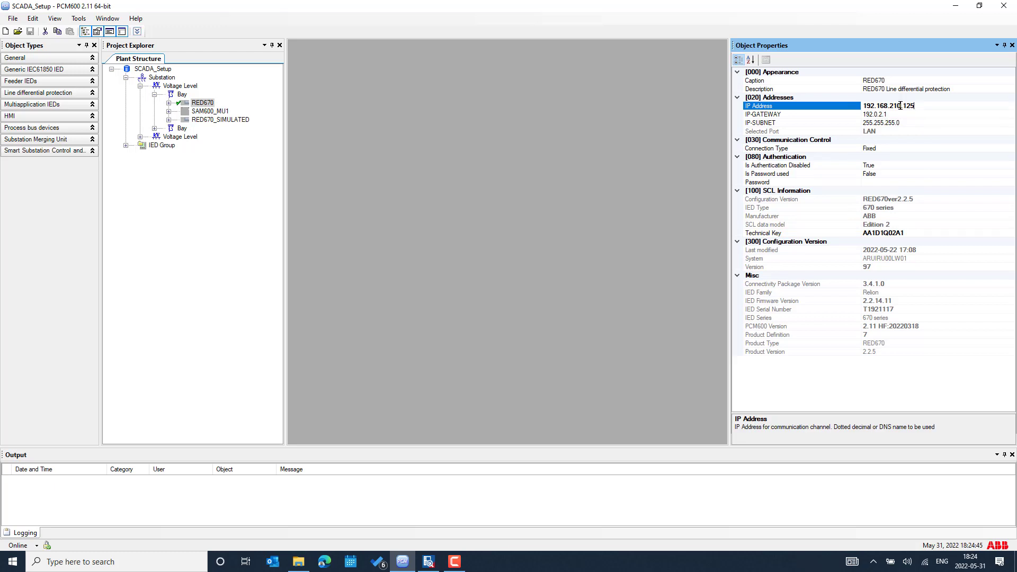
left_click_drag(925, 105, 839, 121)
key("ctrl+c")
left_click(956, 6)
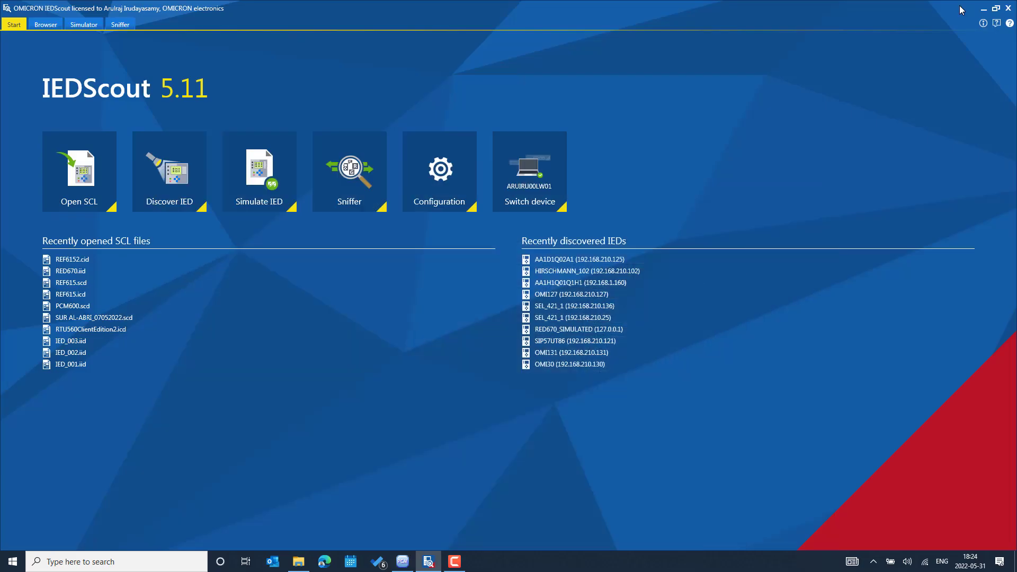
Discover the IED at the pasted address 192.168.210.125, bringing up AA1D1Q02A1
left_click(164, 185)
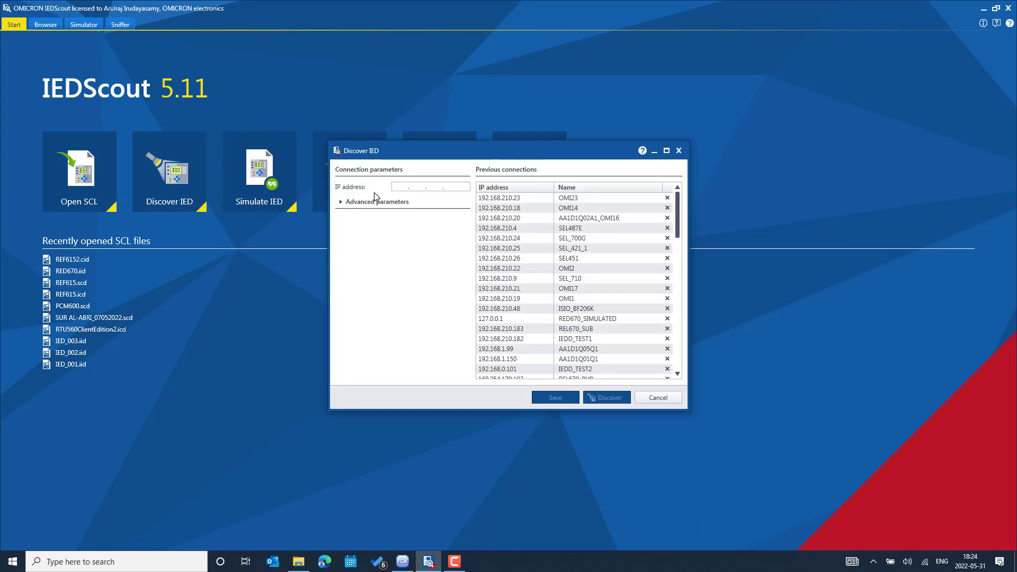
key("ctrl+v")
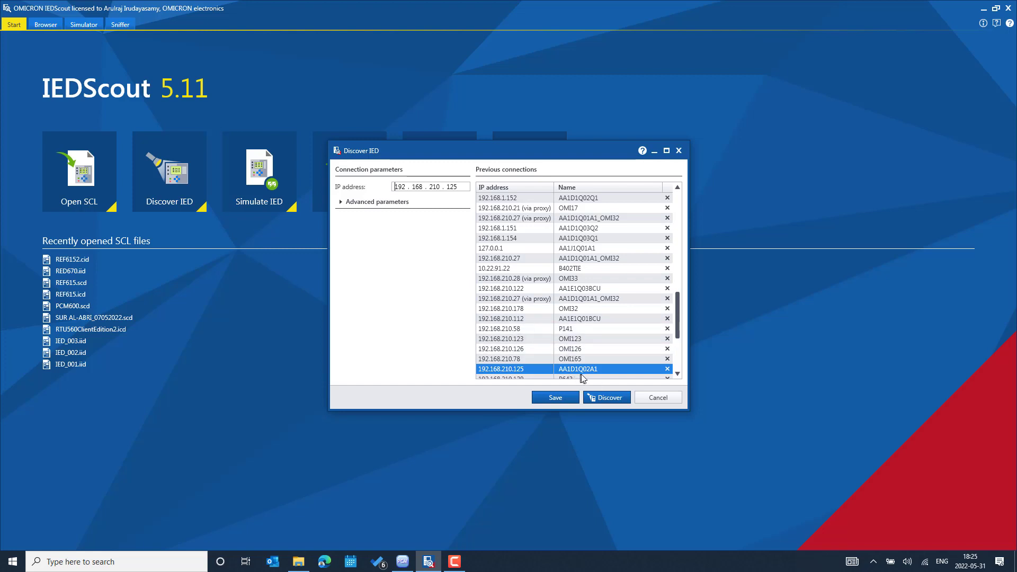
left_click(610, 401)
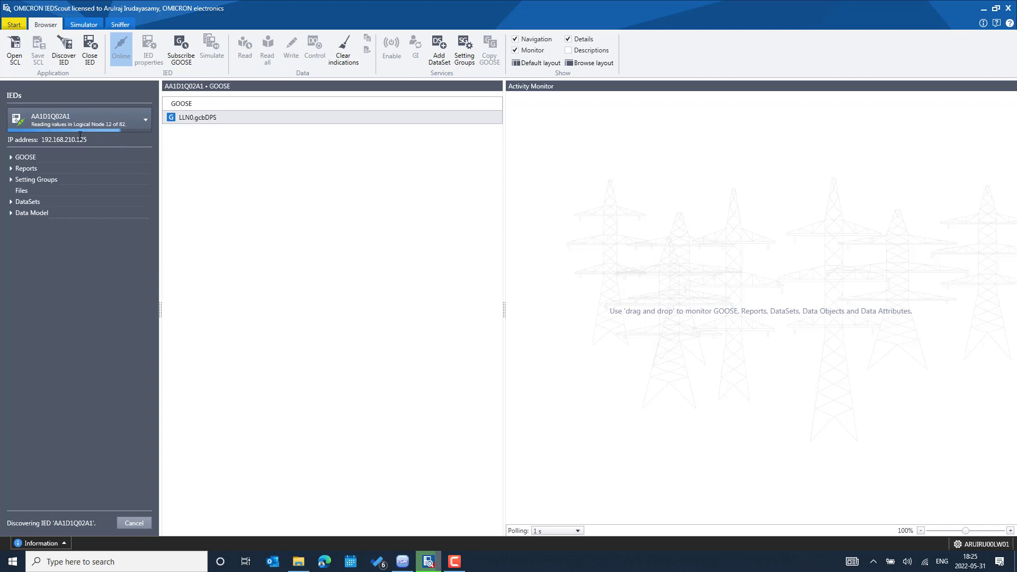
Expand GOOSE, Reports and Setting Groups under LD0, then view the LD0 settings and the IED's files
left_click(12, 157)
left_click(20, 168)
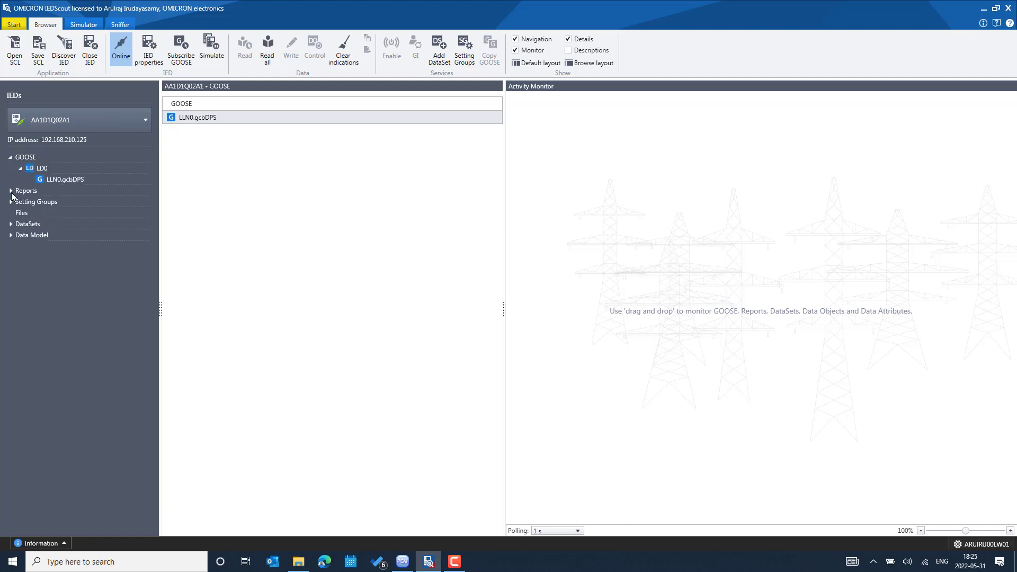
left_click(11, 190)
left_click(20, 202)
left_click(11, 224)
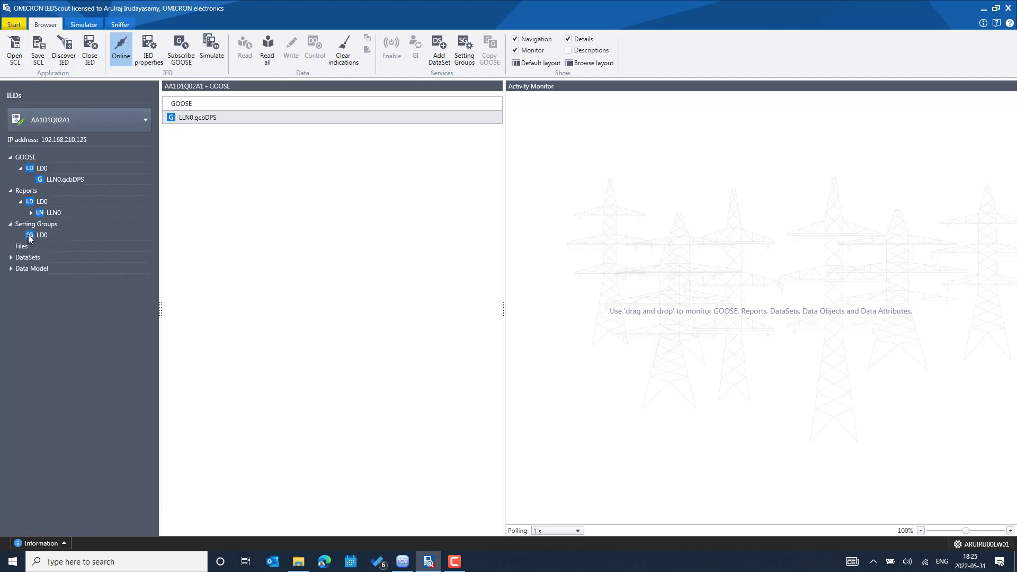
left_click(74, 235)
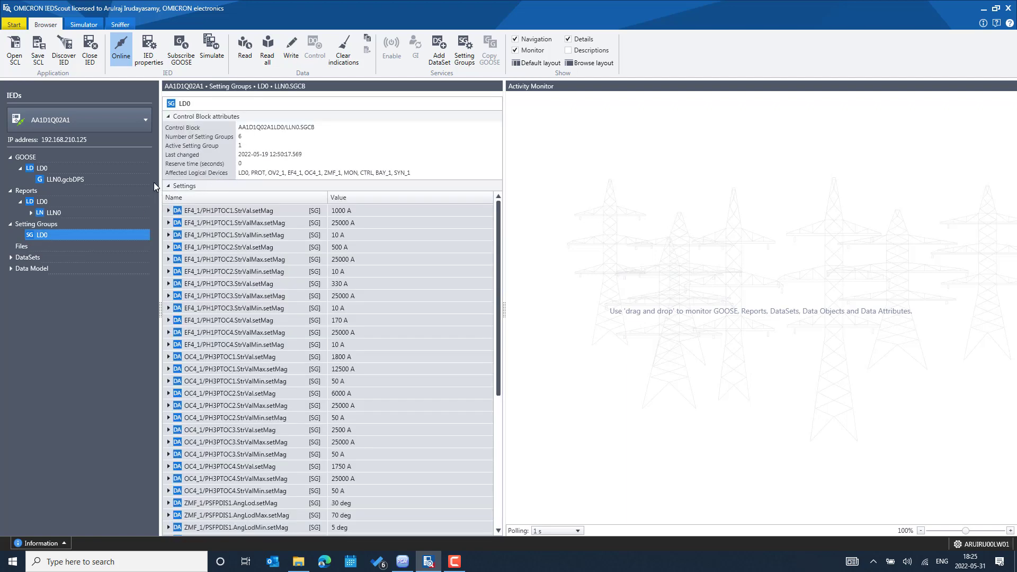
left_click(21, 247)
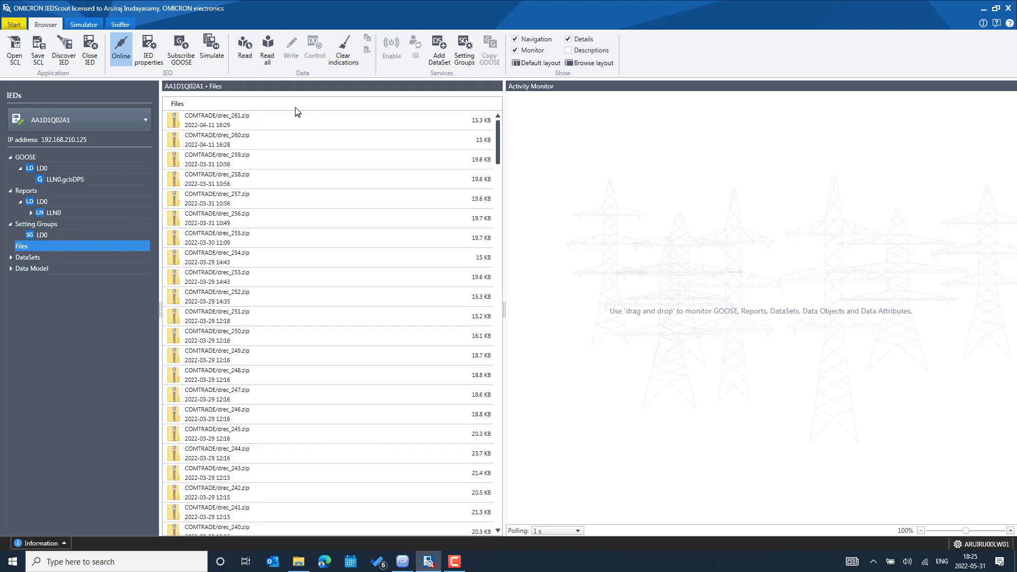
mouse_move(289, 125)
Briefly expand the LD0 datasets and the Data Model section, then fold them back
left_click(11, 259)
left_click(21, 269)
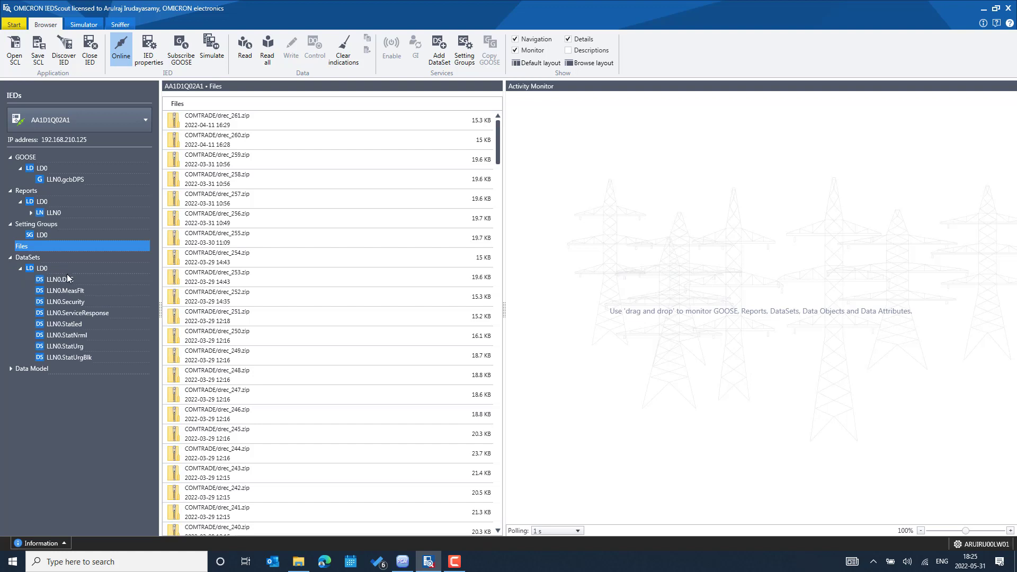
left_click(21, 269)
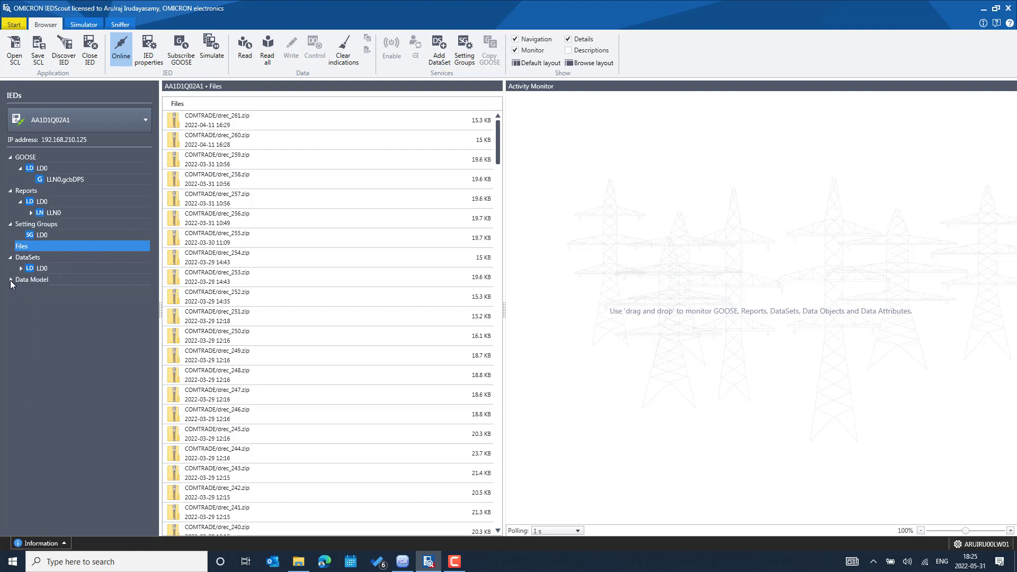
left_click(11, 280)
left_click(10, 280)
Collapse the GOOSE, Reports, Setting Groups and DataSets nodes in the IED tree
left_click(21, 168)
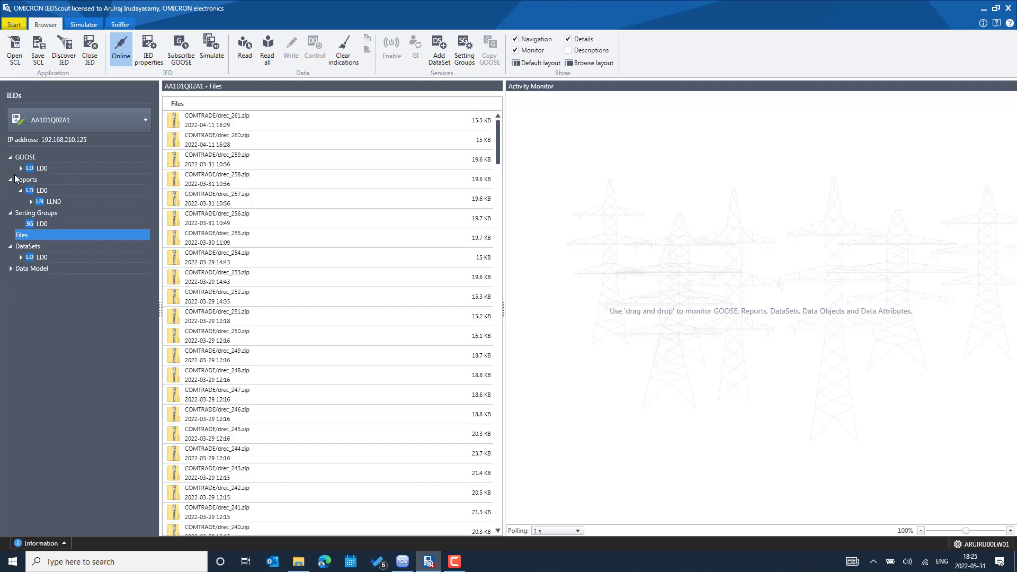
left_click(11, 179)
left_click(11, 190)
left_click(11, 212)
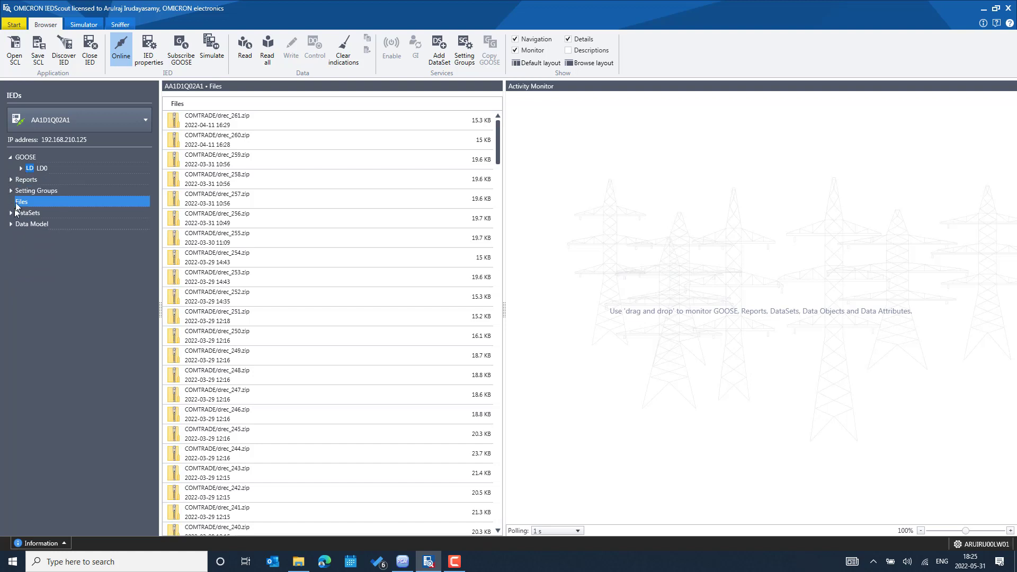
Save AA1D1Q02A1 as SCL, keeping Edition 2 (Schema V3.1) after checking PCM600's edition
left_click(41, 58)
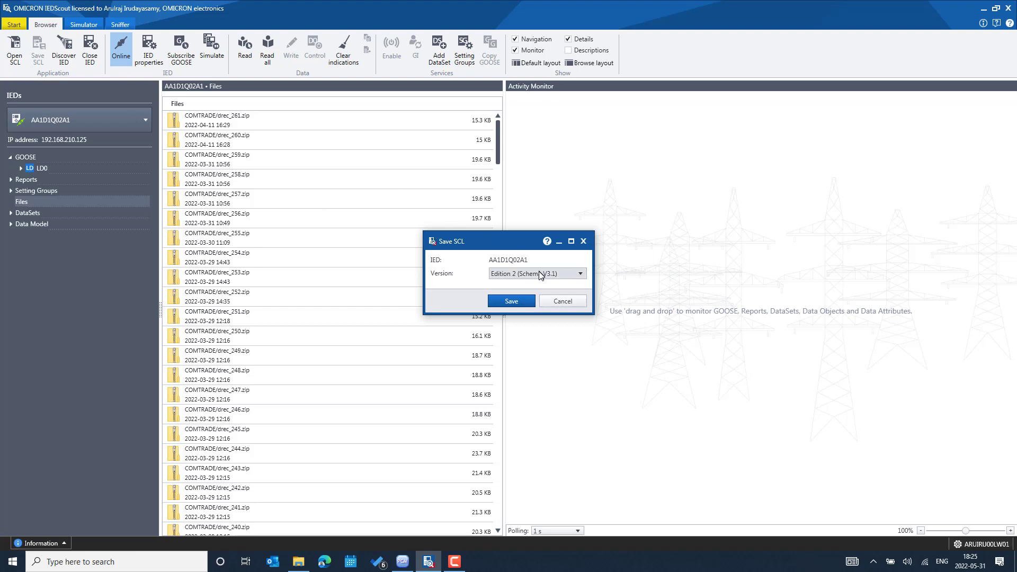
left_click(540, 274)
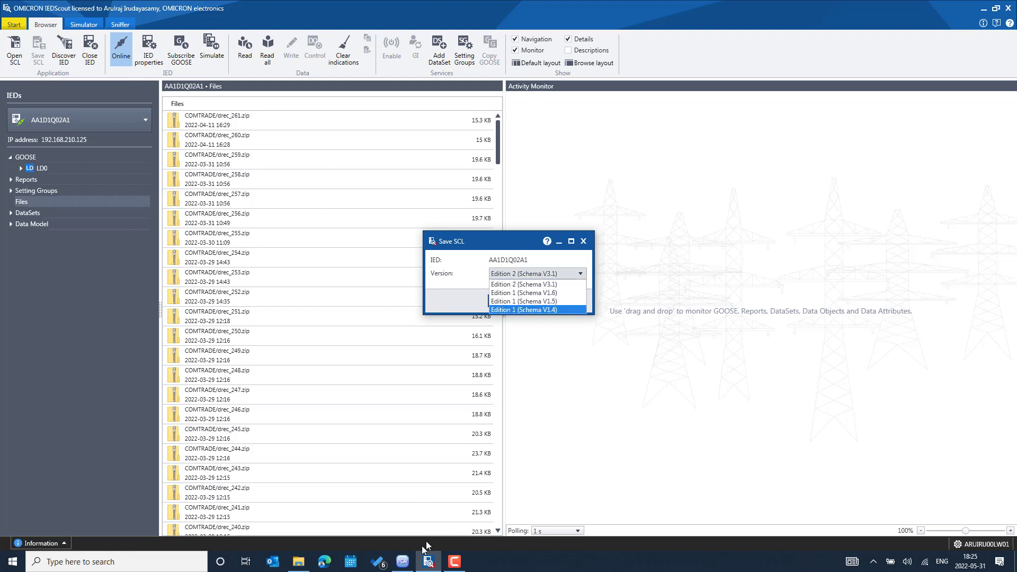
left_click(414, 559)
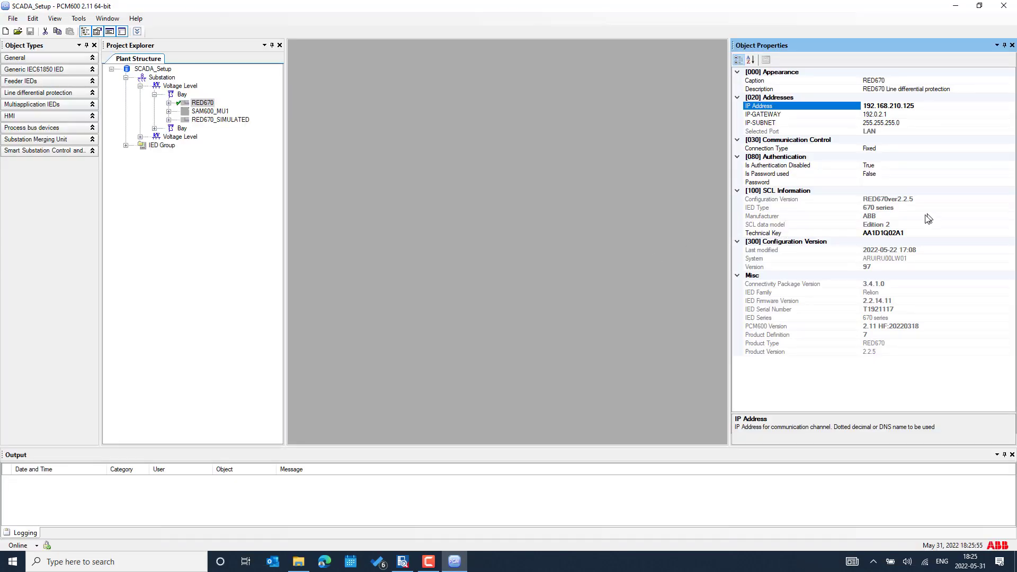
left_click(901, 224)
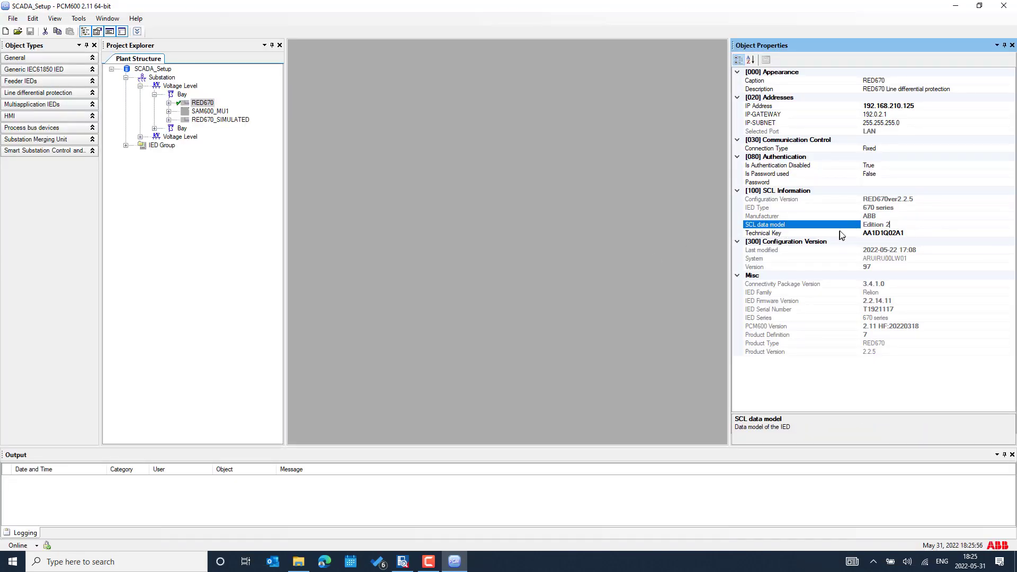
left_click(956, 7)
left_click(543, 274)
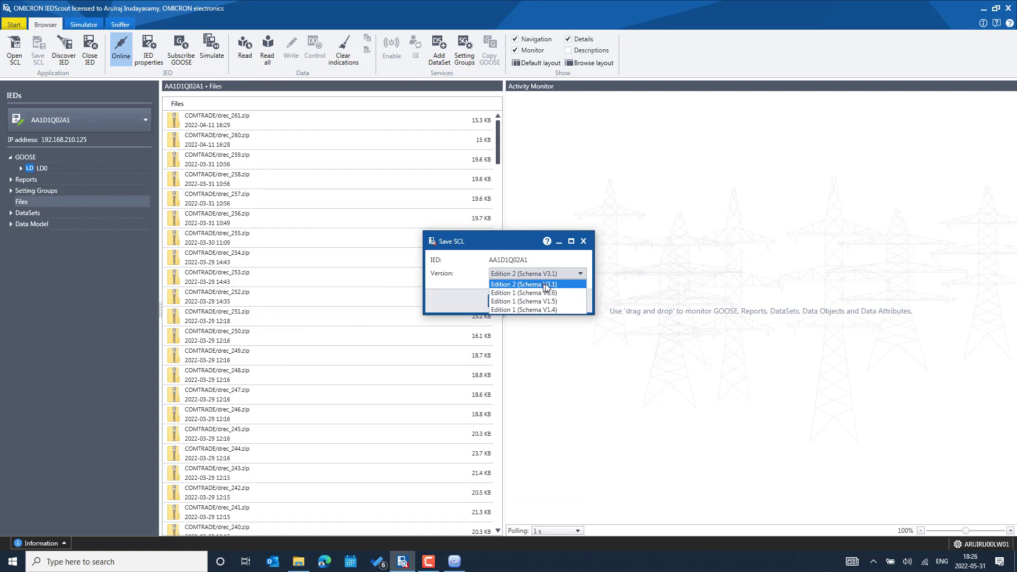
left_click(545, 284)
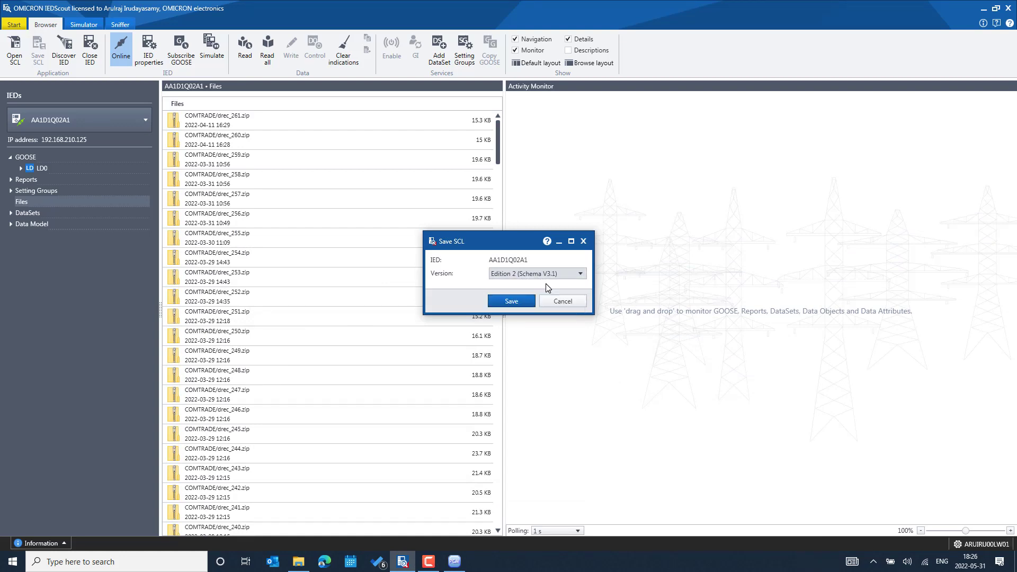
left_click(511, 301)
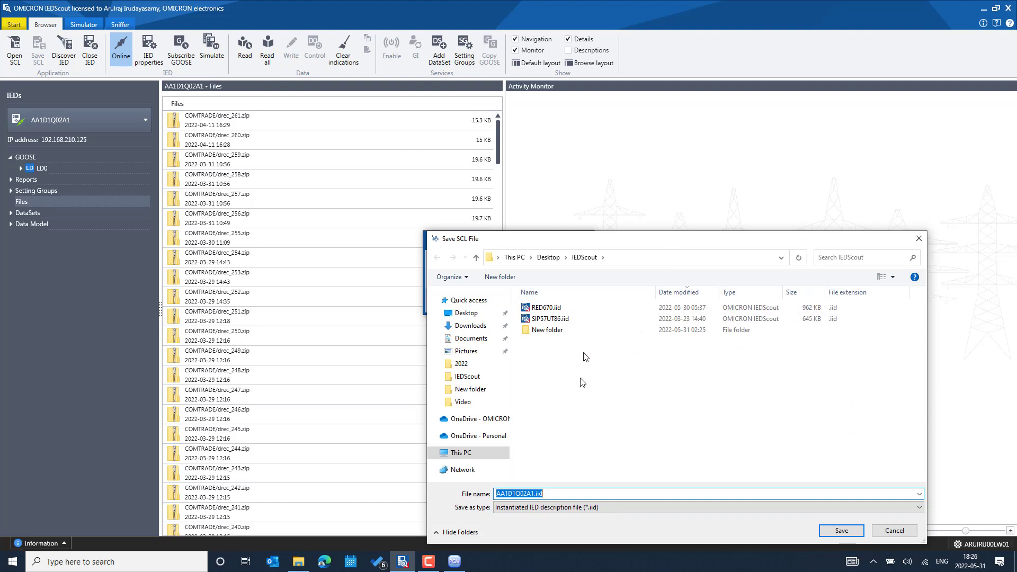
Save AA1D1Q02A1.iid as an Instantiated IED description file in Desktop\IEDScout
left_click(618, 505)
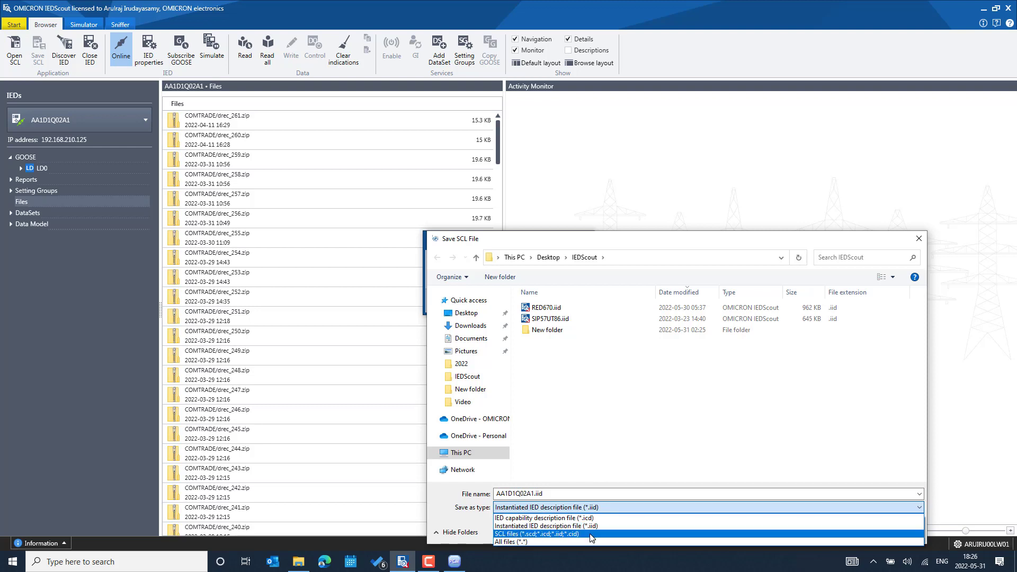
left_click(628, 240)
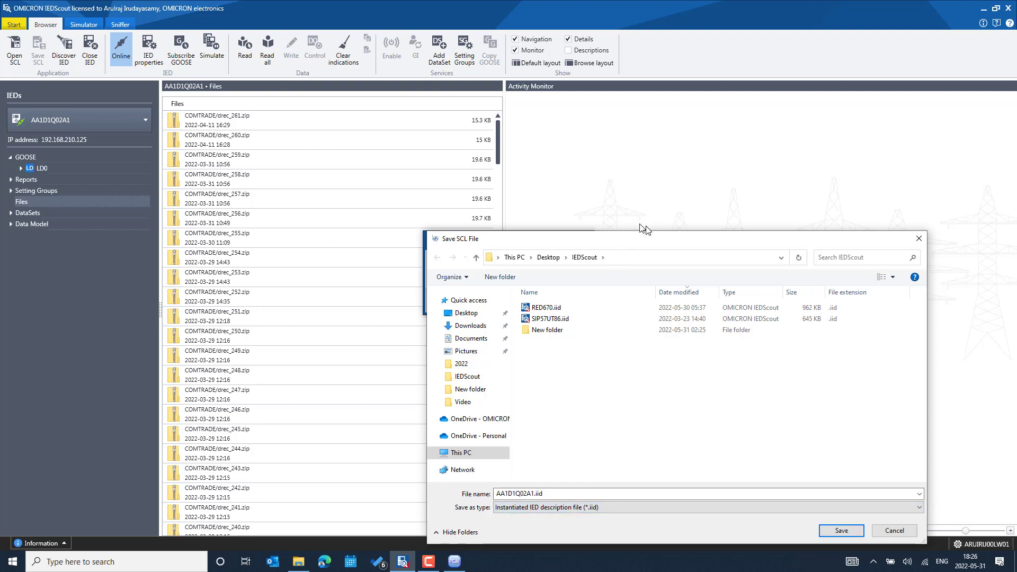
left_click_drag(652, 242, 481, 80)
left_click(512, 346)
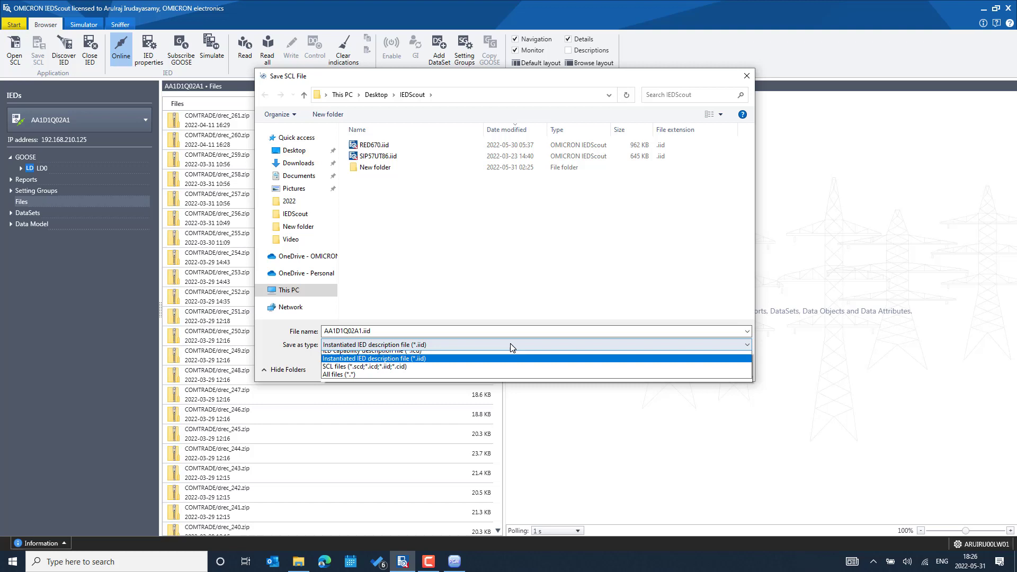
left_click(465, 359)
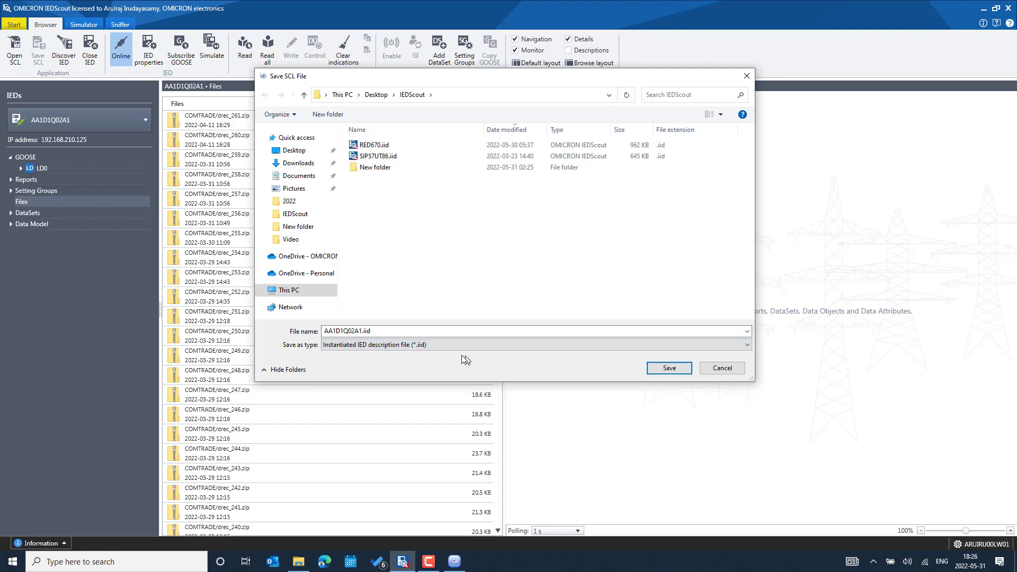
left_click(682, 368)
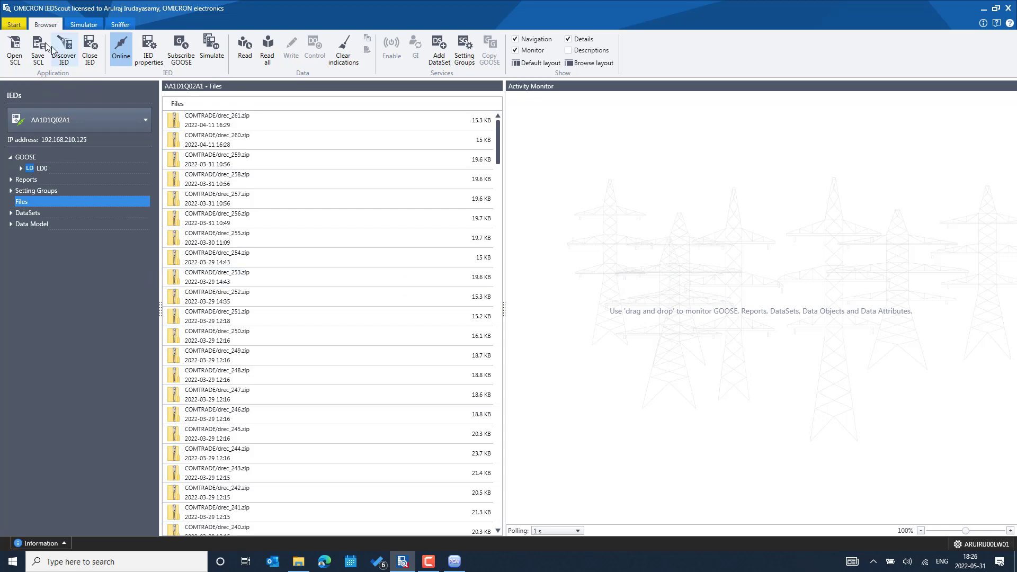
Export the Substation as 'PCM600_Project file' to Desktop\IEDScout and open the advanced export options
left_click(454, 561)
left_click(150, 78)
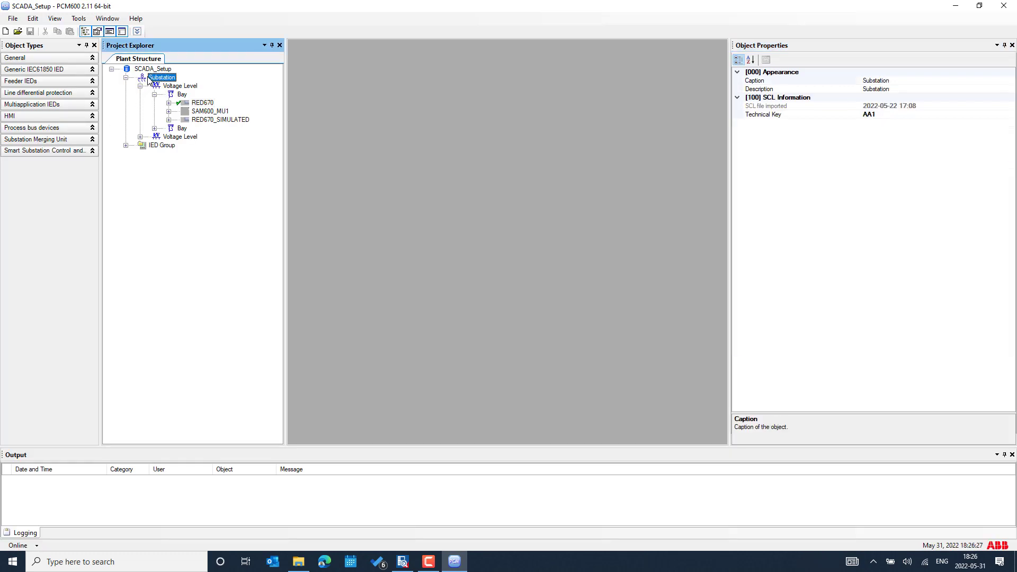
right_click(150, 78)
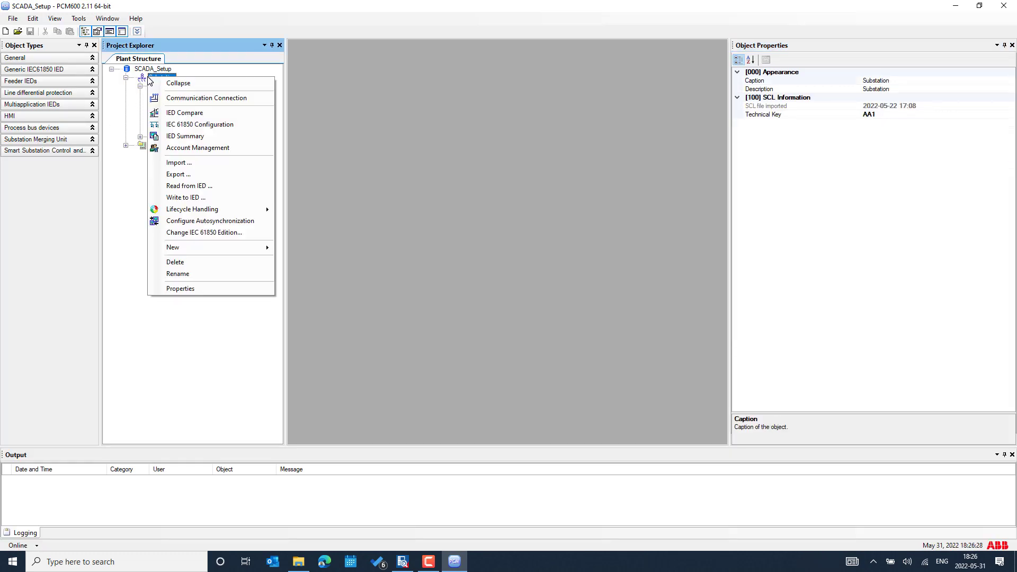
left_click(195, 180)
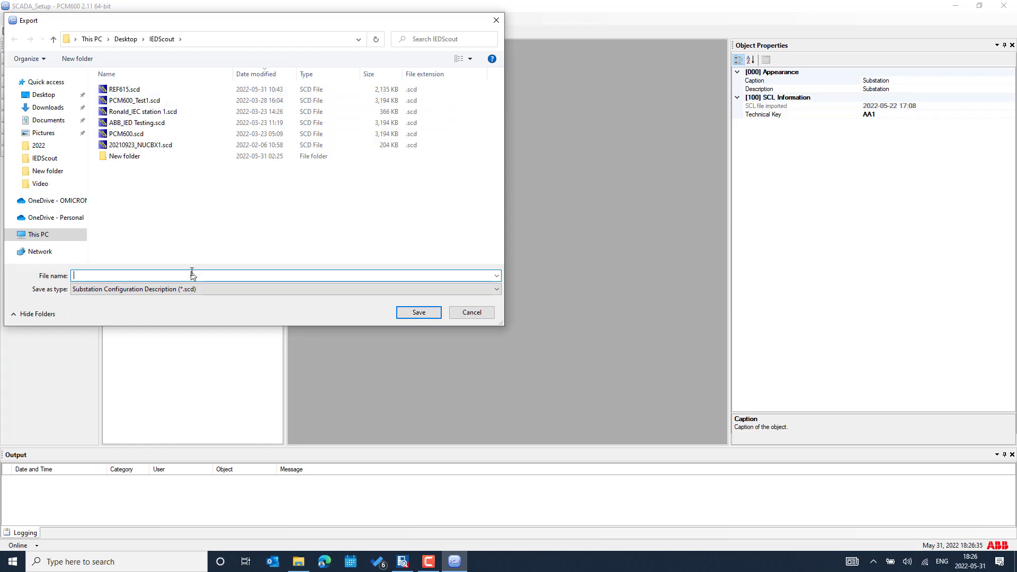
type("PCM600")
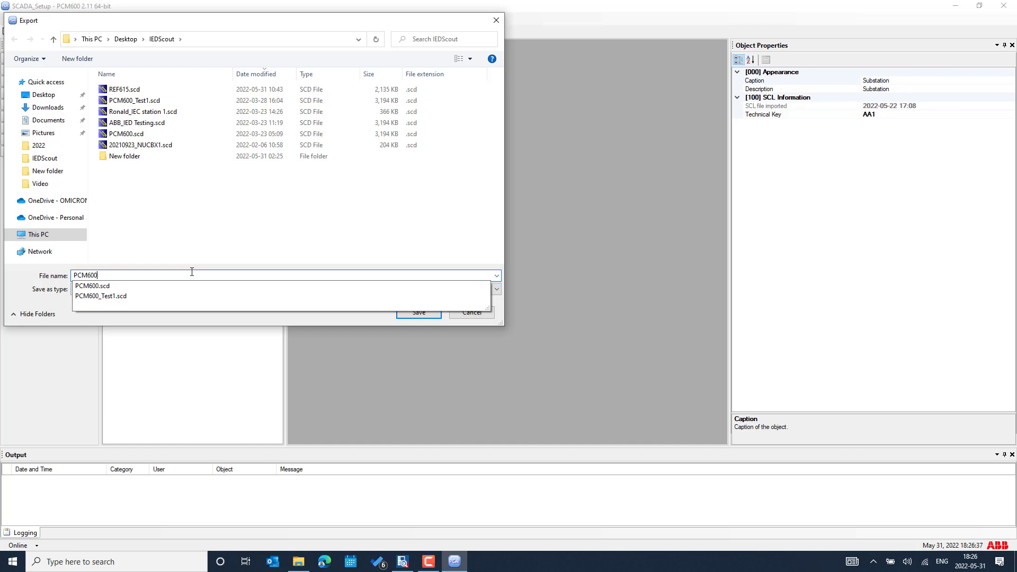
type("_Pro")
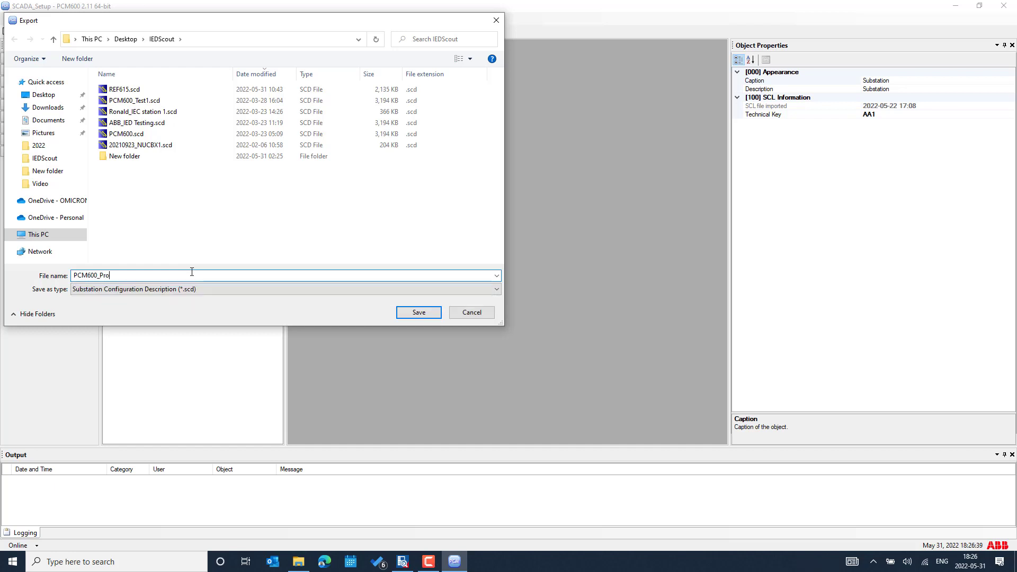
type("ject file")
left_click(221, 39)
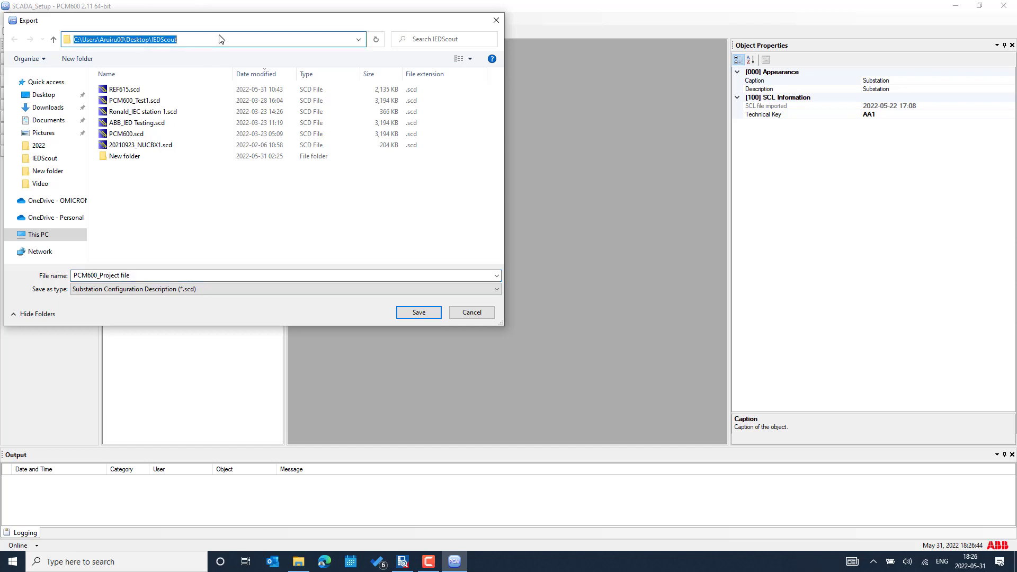
left_click(421, 313)
left_click(435, 251)
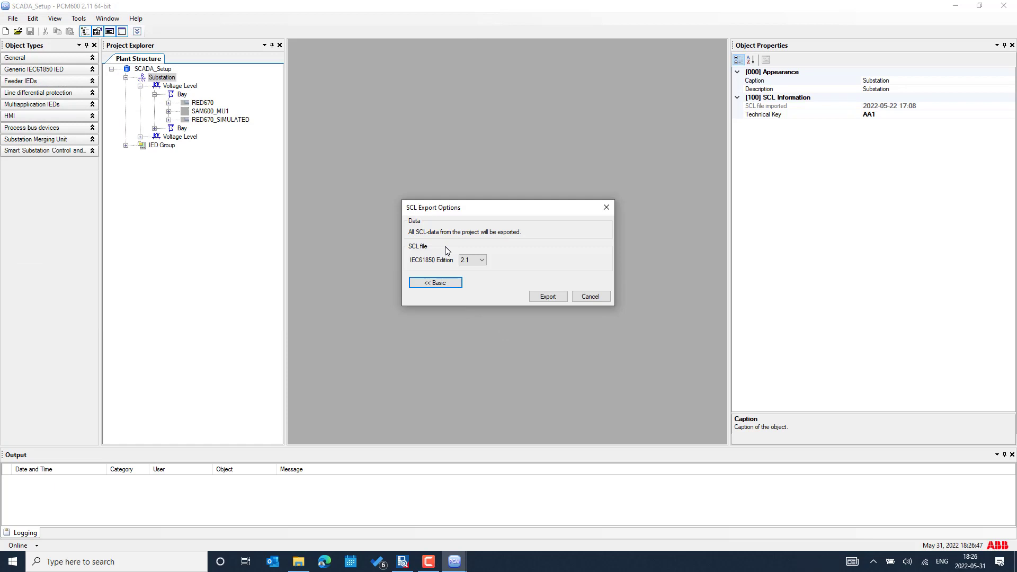
Keep IEC61850 Edition 2.1 and run the SCL export to PCM600_Project file.scd
left_click(474, 261)
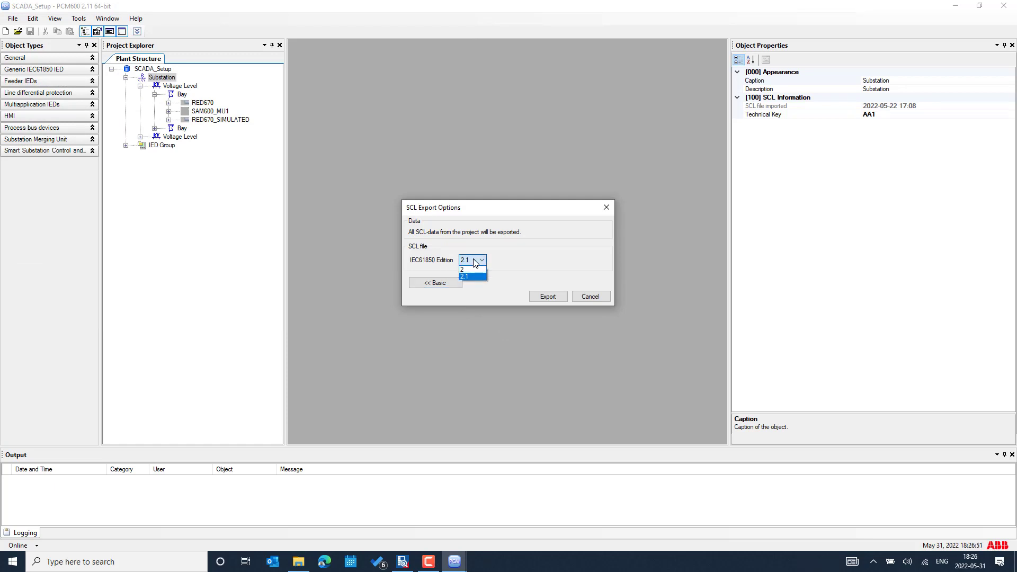
left_click(474, 262)
left_click(545, 300)
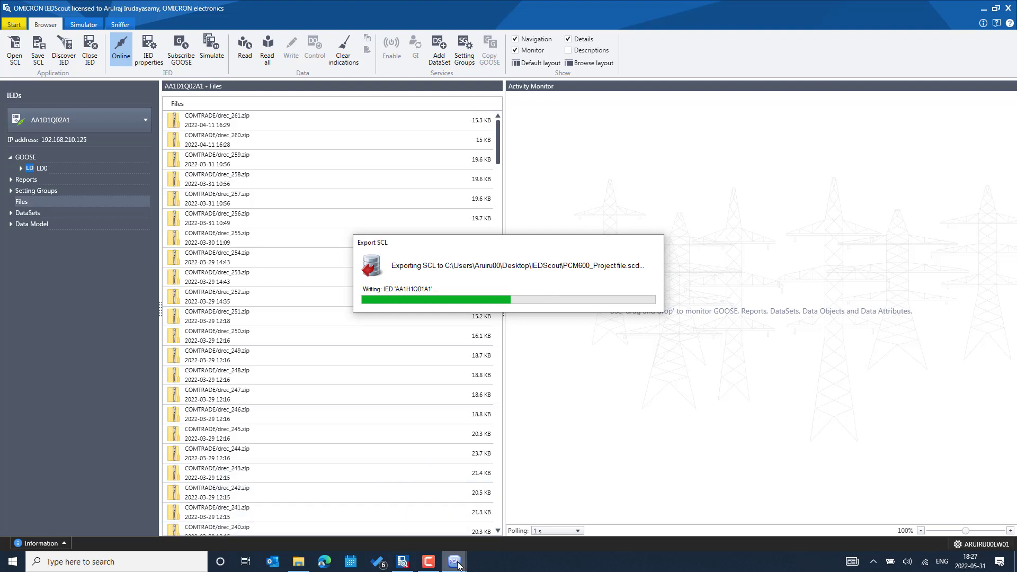
mouse_move(459, 565)
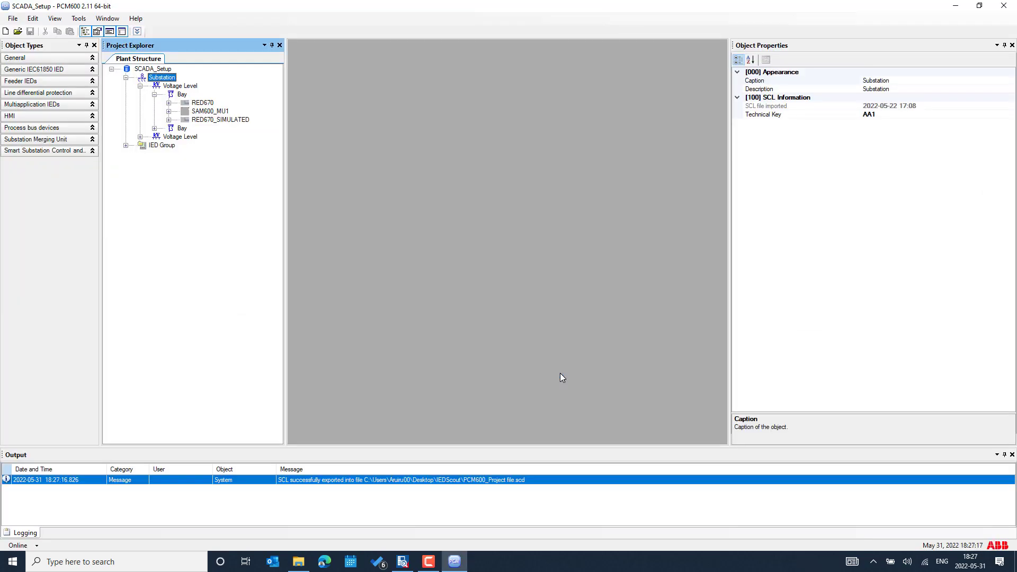
Back in IEDScout, set AA1D1Q02A1 offline, close it and go to the Start tab
left_click(404, 563)
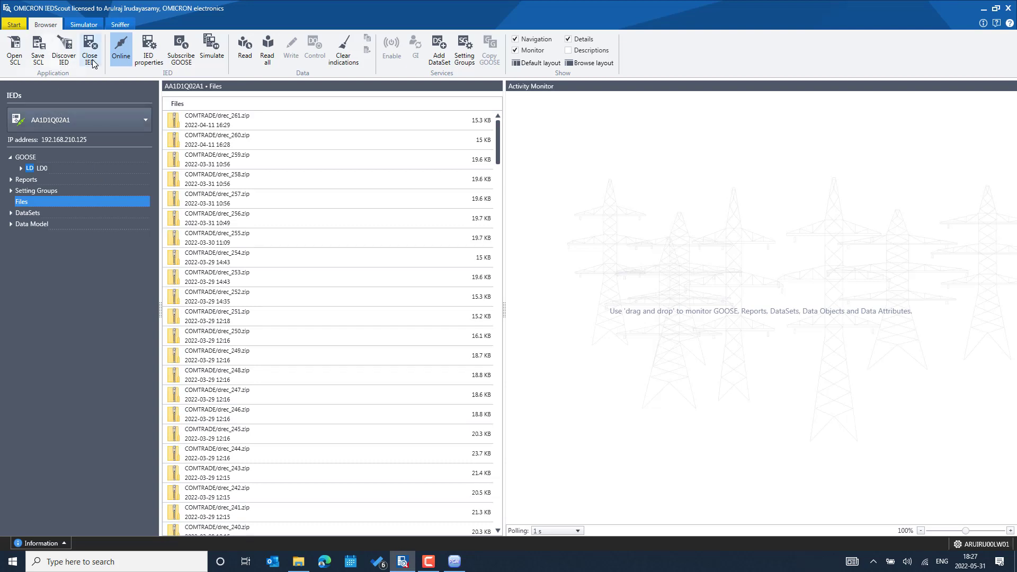
left_click(118, 51)
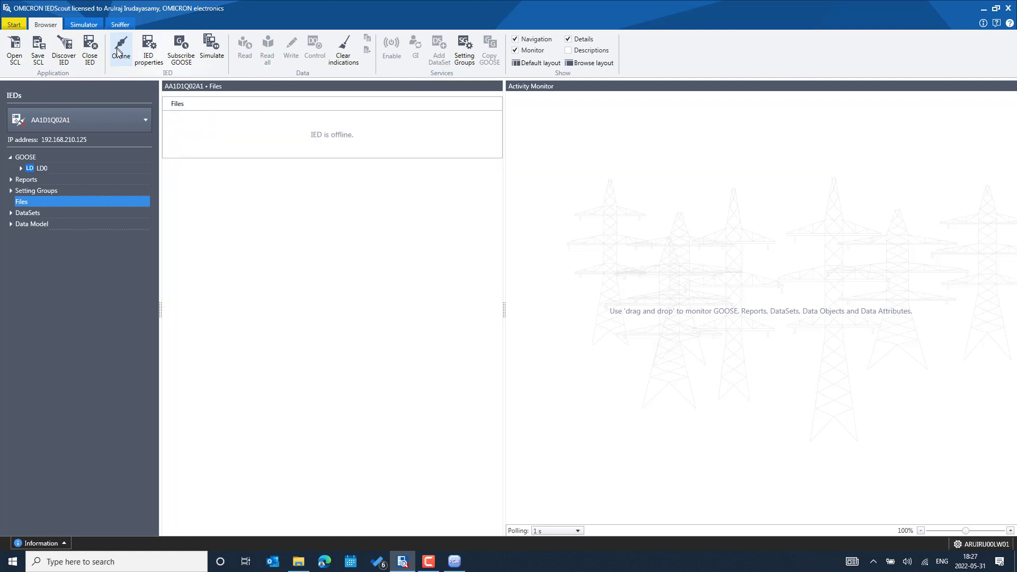
left_click(90, 56)
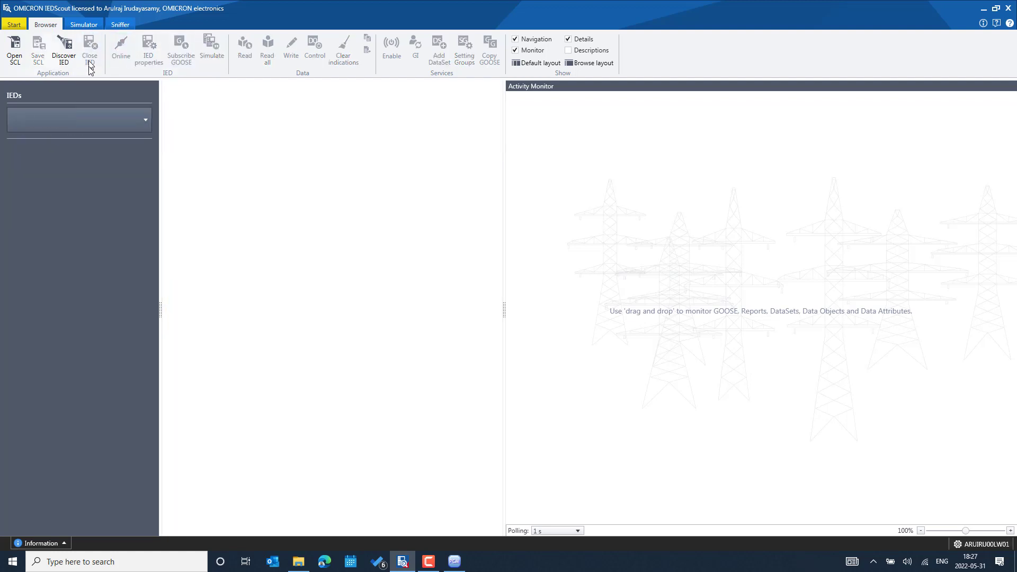
left_click(16, 27)
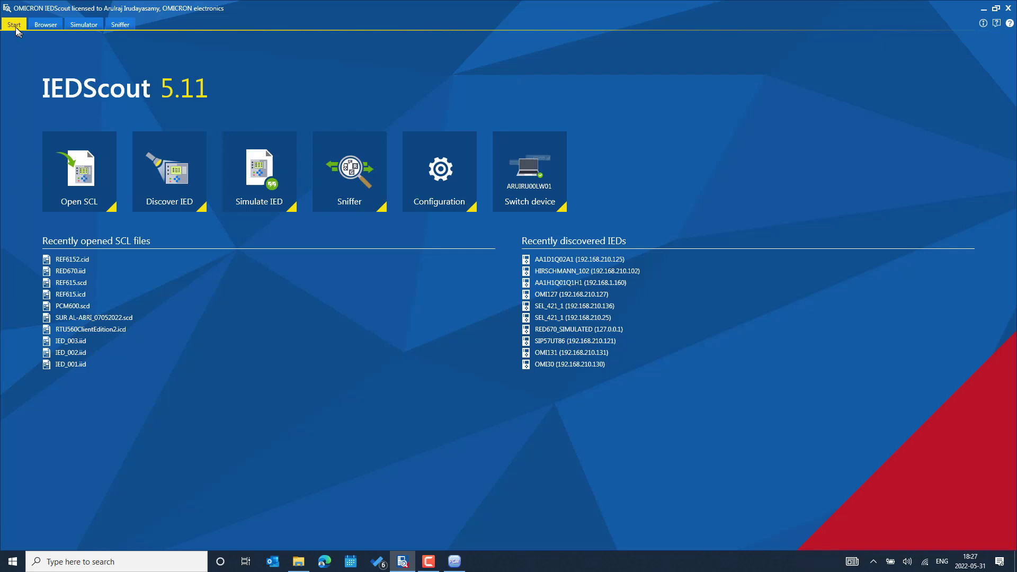
Open PCM600_Project file.scd from disk, sorting the folder newest first and keeping the SCL filter
left_click(87, 201)
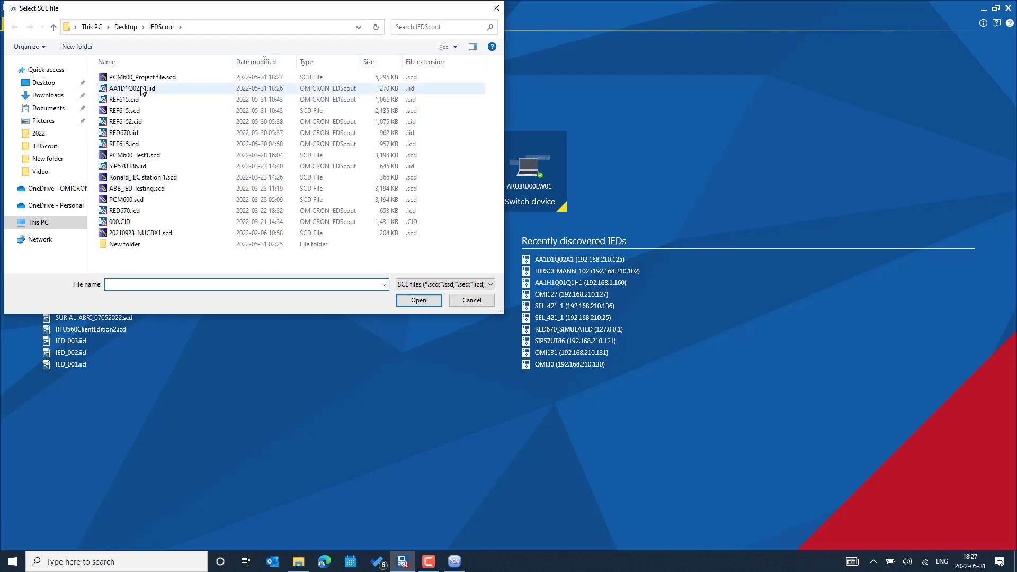
left_click(244, 26)
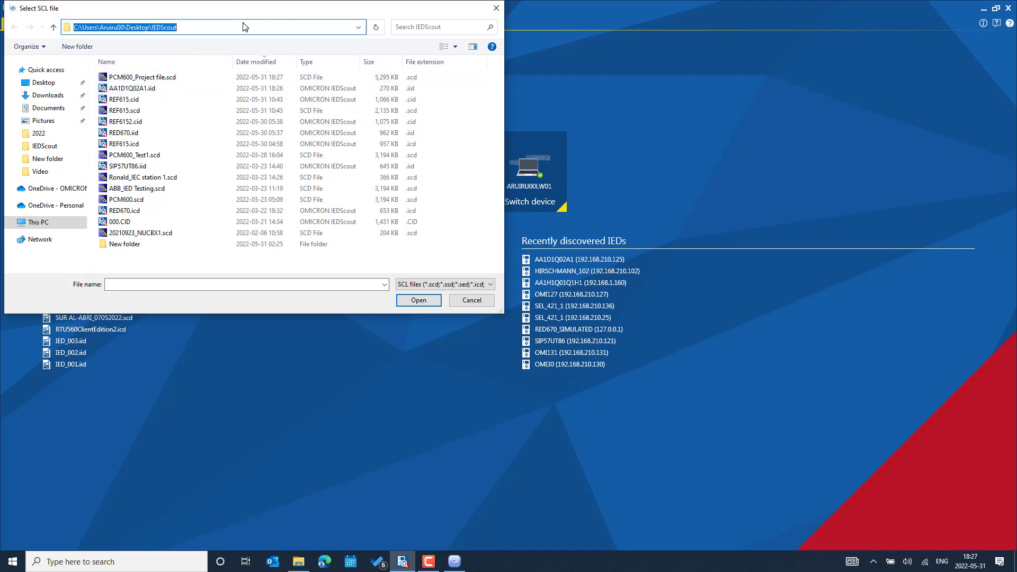
left_click(276, 64)
left_click(275, 63)
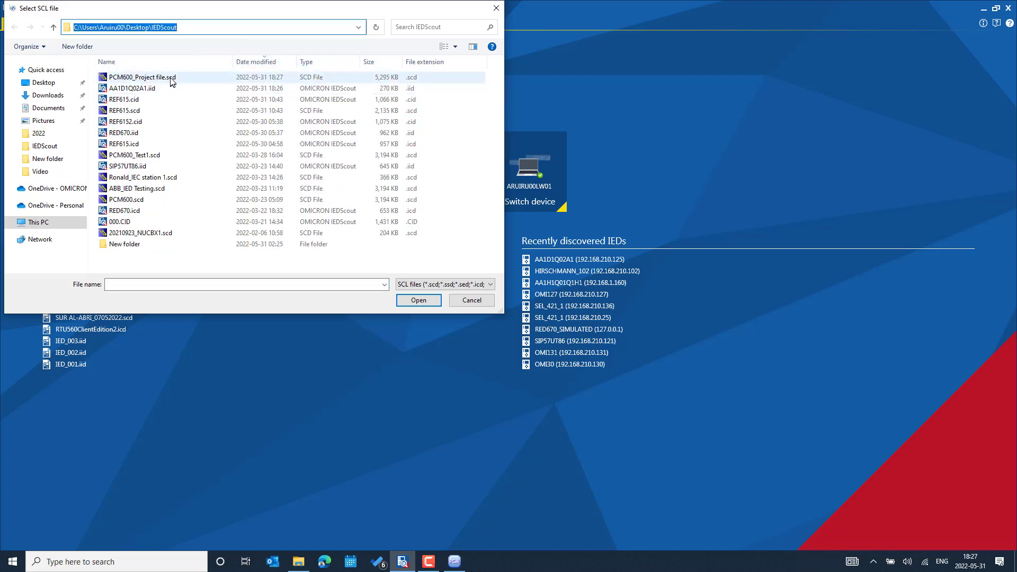
left_click(254, 77)
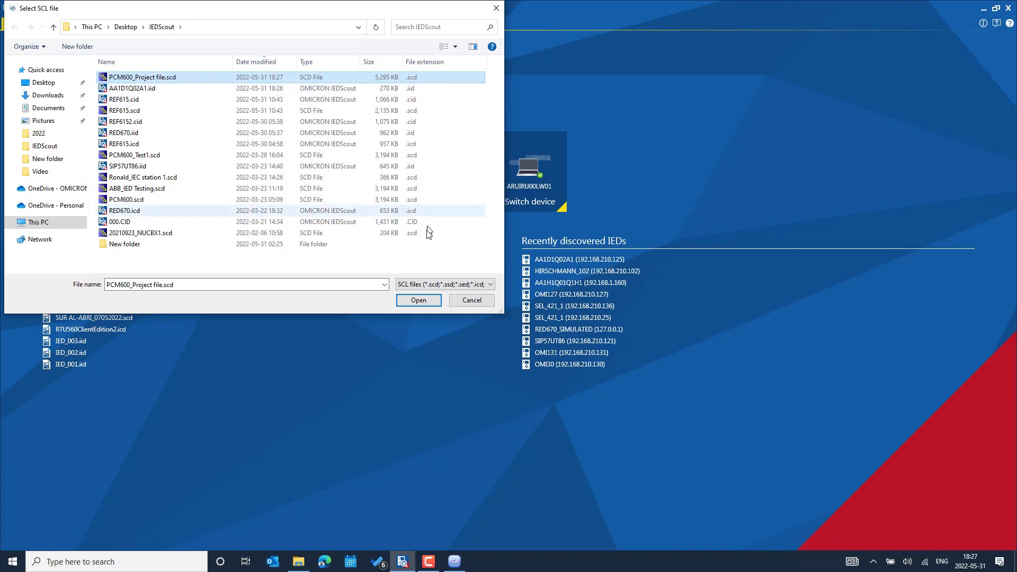
left_click(451, 288)
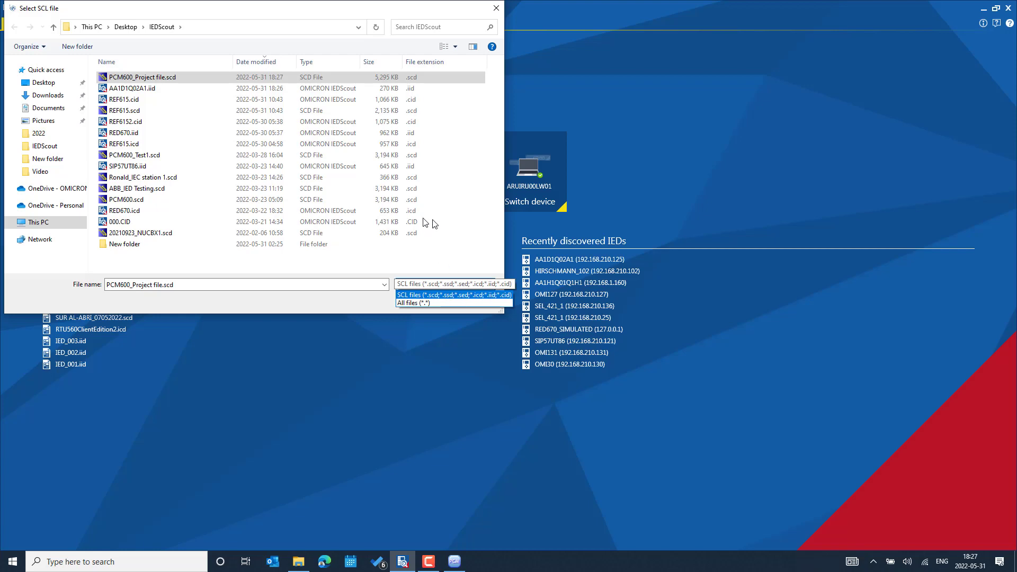
left_click(370, 261)
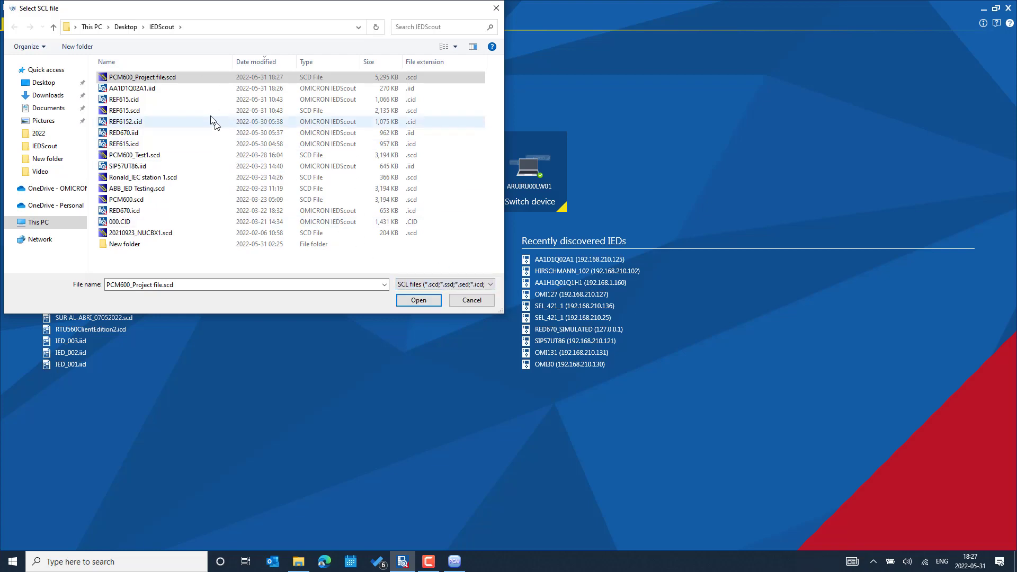
left_click(418, 300)
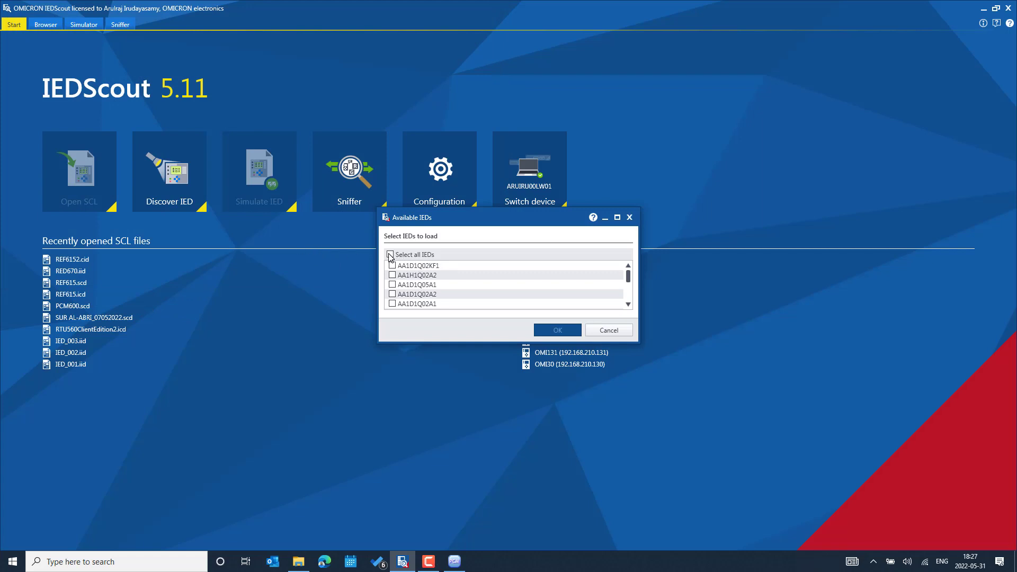
Load all the project's IEDs into the browser, check the IED list, then switch to PCM600
left_click(391, 256)
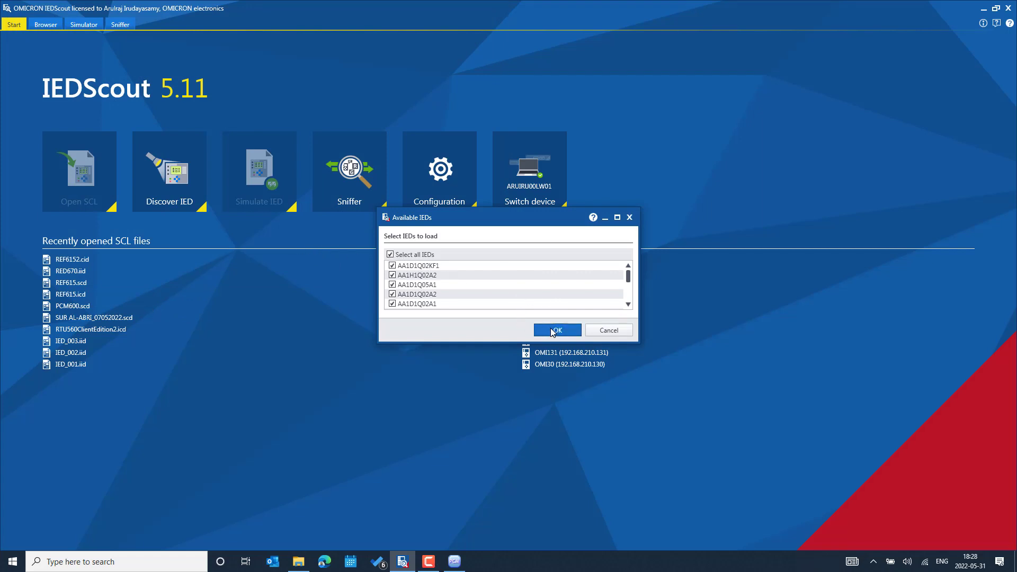
left_click(554, 330)
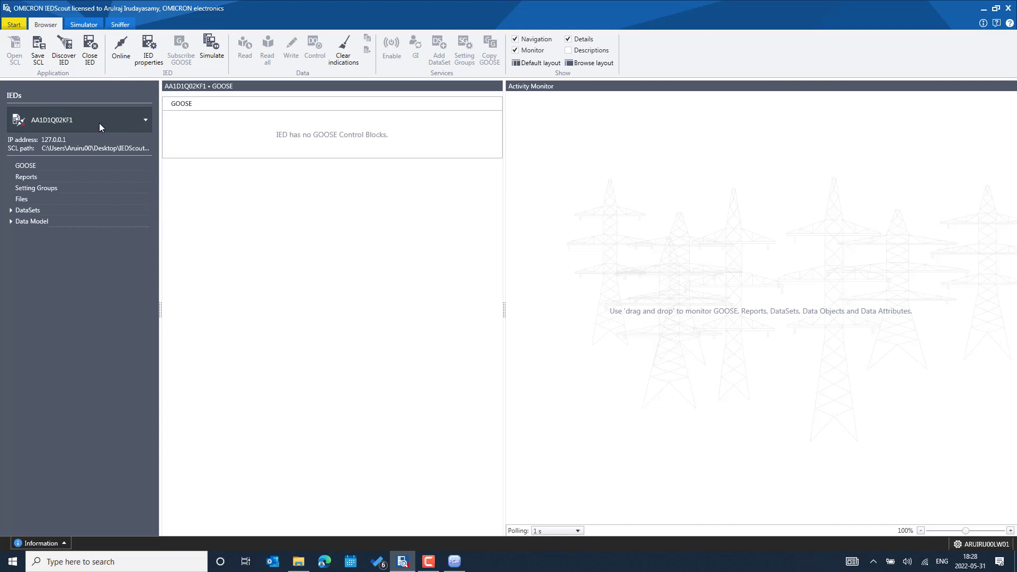
left_click(100, 122)
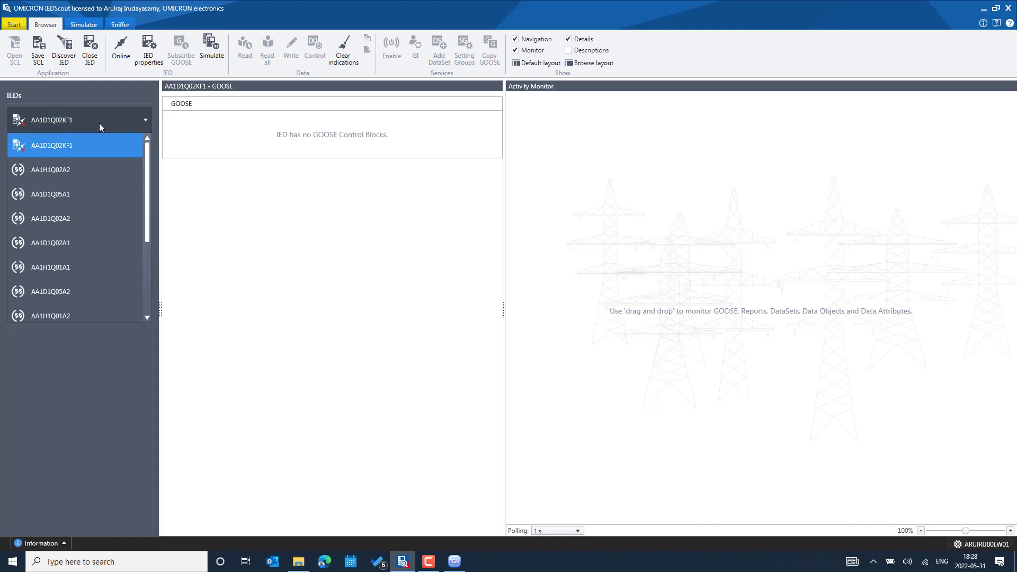
left_click(454, 563)
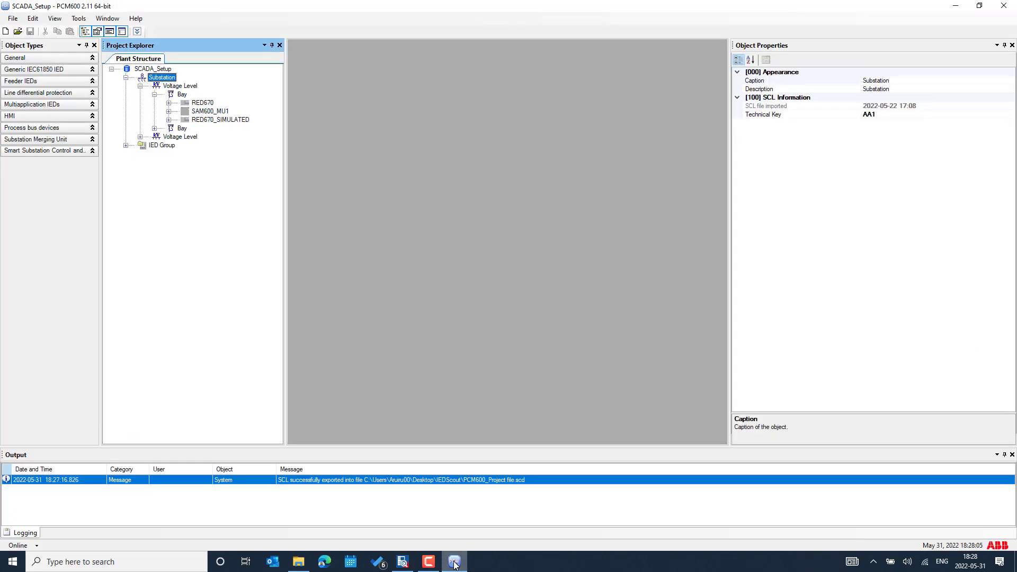
Check RED670's technical key (AA1D1Q02A1) in PCM600, then bring up IEDScout's loaded IED list
left_click(195, 105)
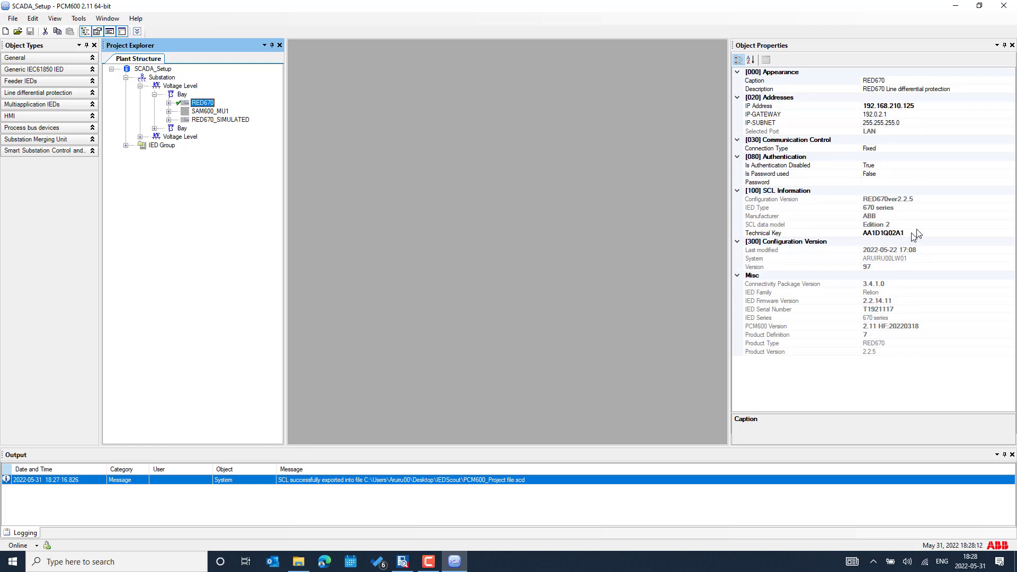
left_click(955, 7)
left_click(88, 121)
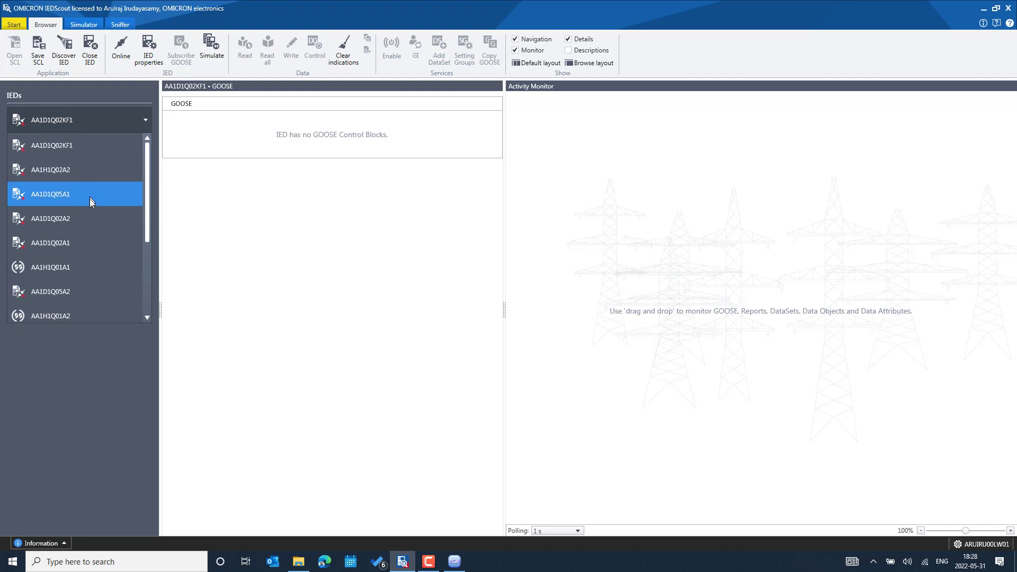
Select IED AA1D1Q02A1 and start saving it as an Edition 2 SCL file
left_click(87, 245)
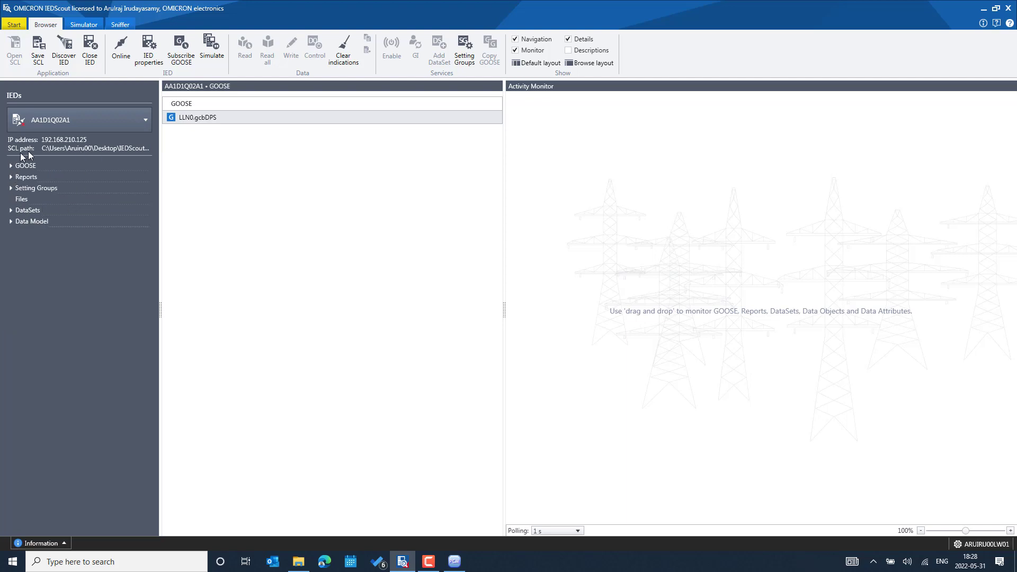
left_click(38, 61)
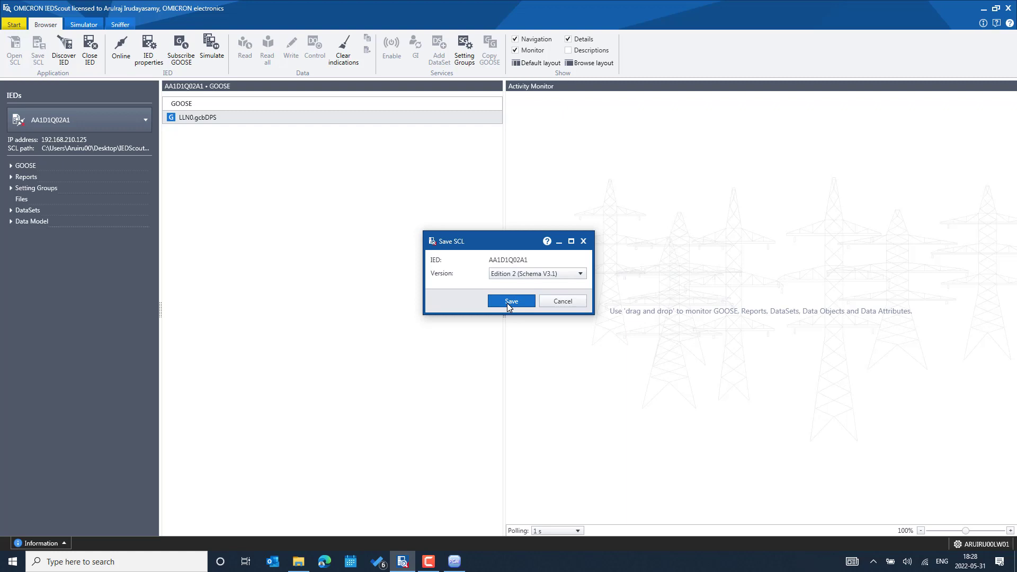
left_click(508, 303)
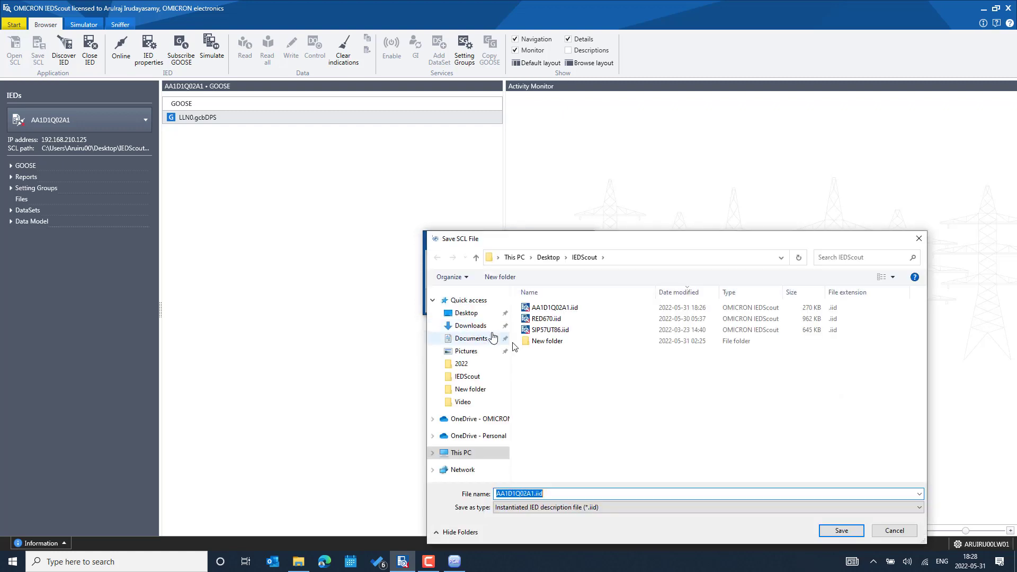
Save it as an .iid file named AA1D1Q02A1_new.iid without overwriting the existing file
left_click_drag(637, 241, 540, 176)
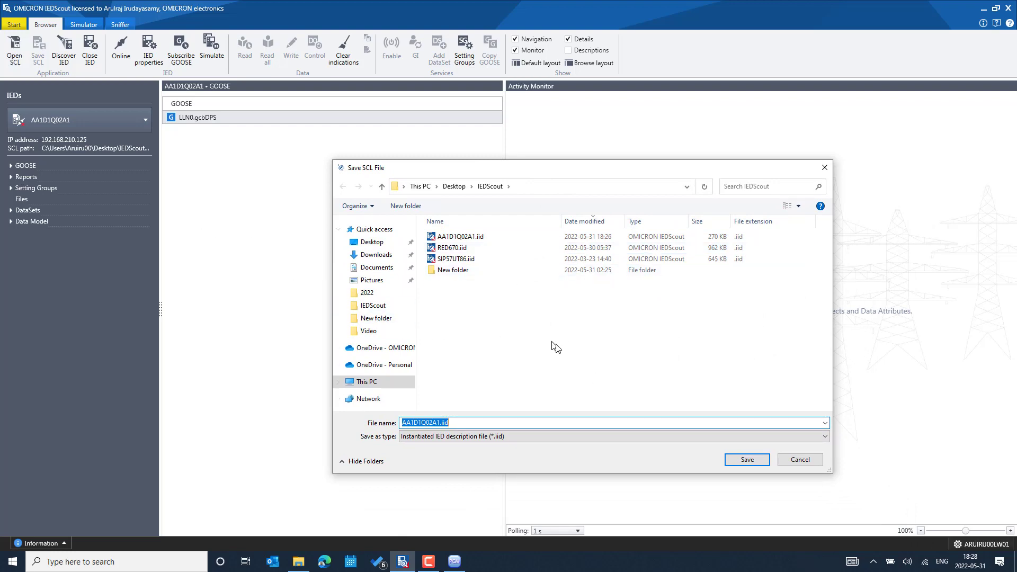
left_click(539, 434)
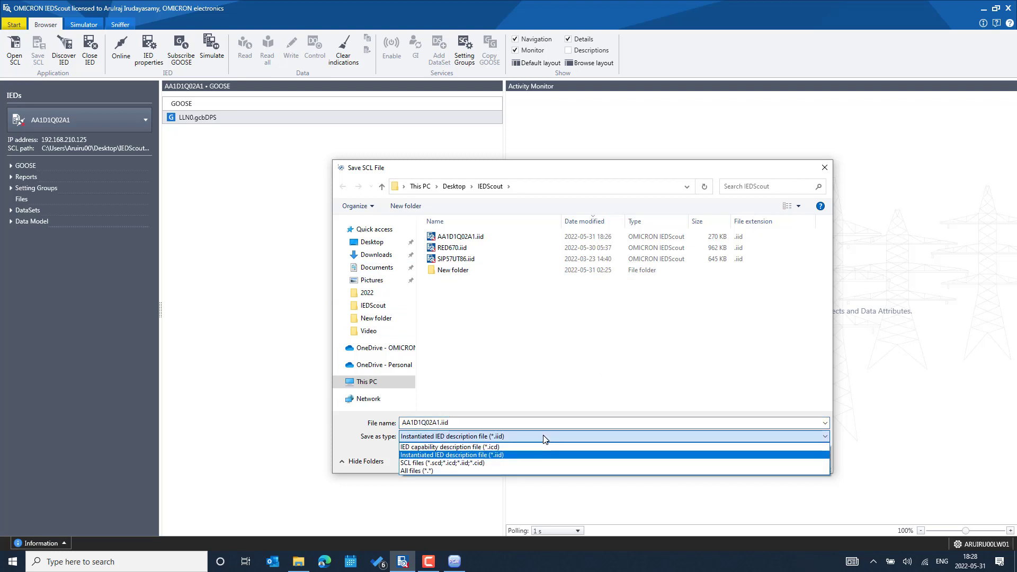
left_click(538, 463)
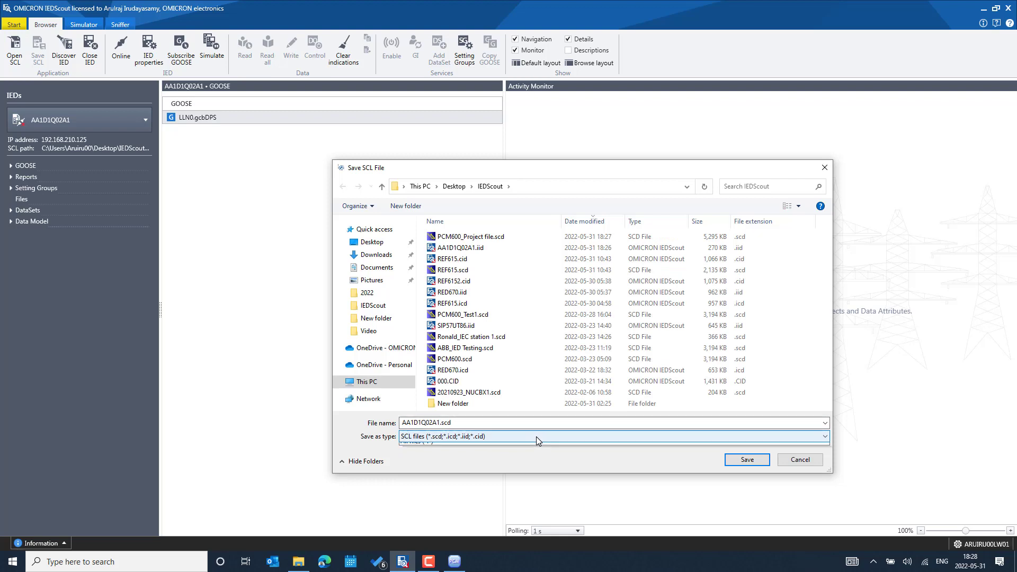
left_click(536, 436)
left_click(510, 455)
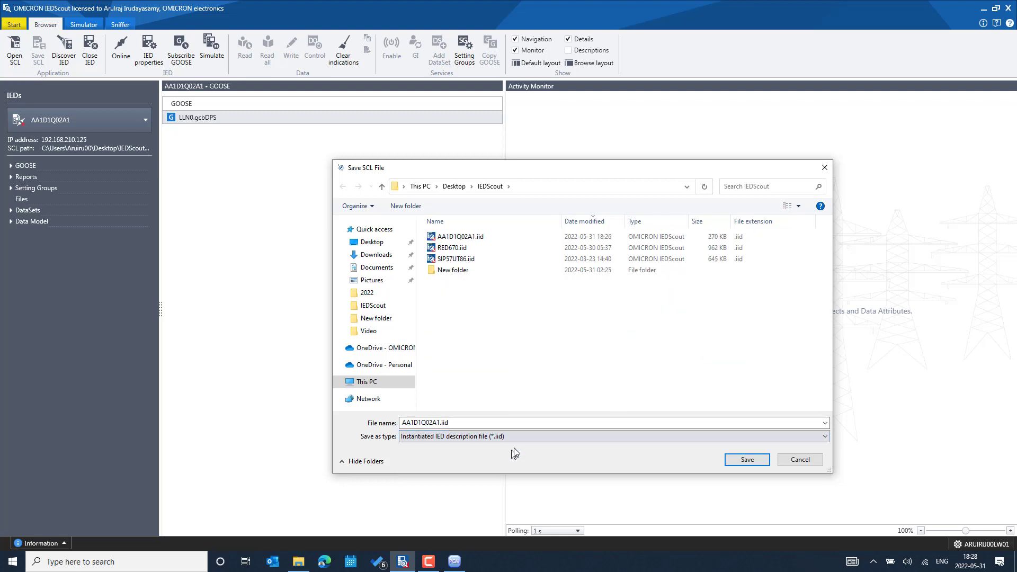
left_click(735, 462)
left_click(584, 322)
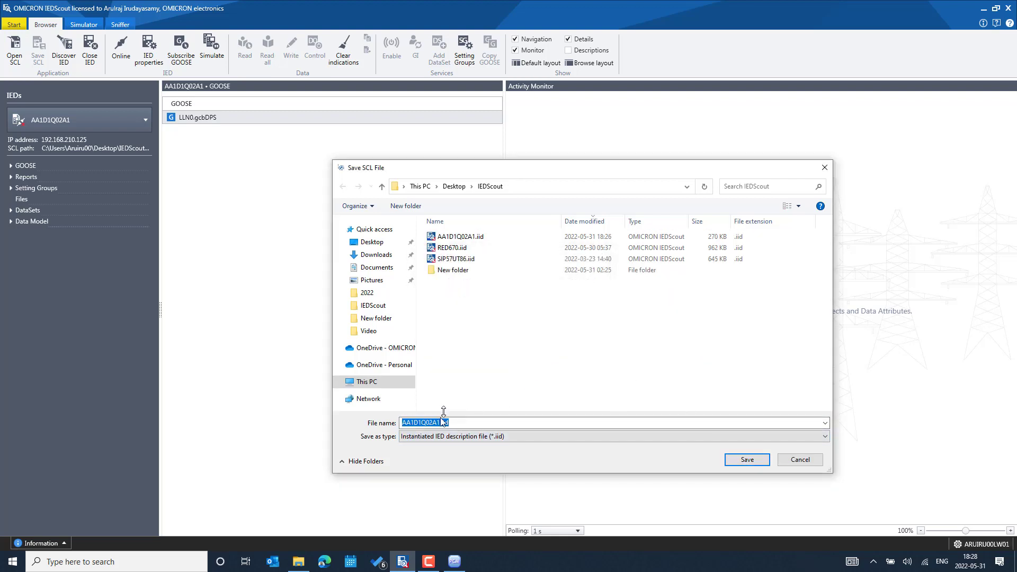
left_click(444, 421)
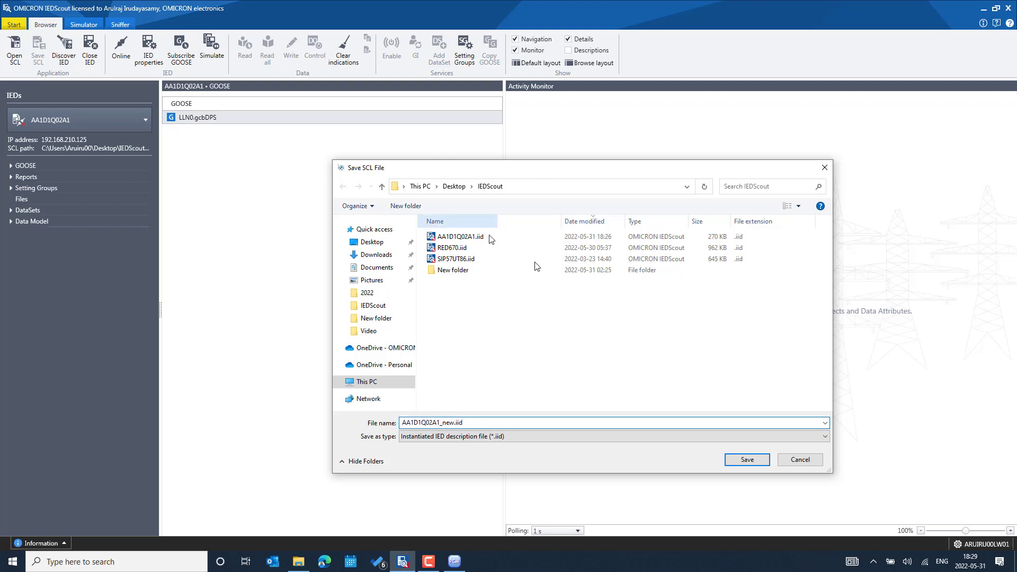
left_click(742, 460)
key("Return")
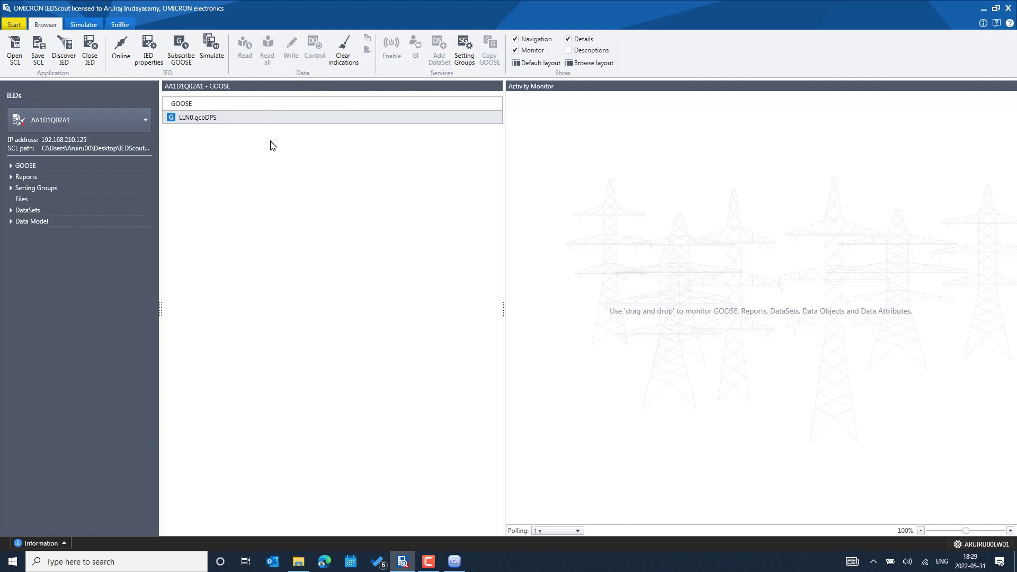
Return to the IEDScout Start page listing recent SCL files
left_click(21, 26)
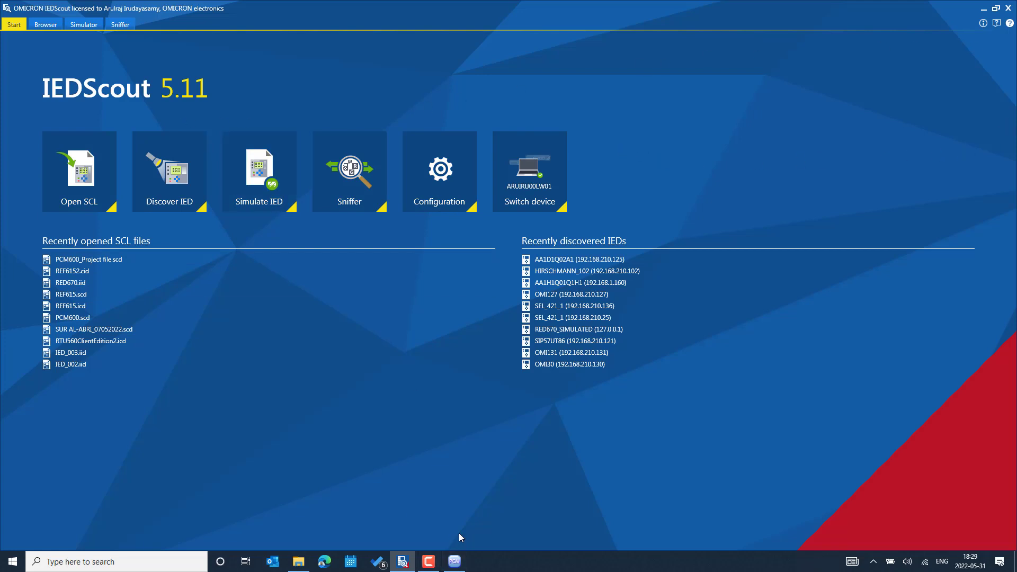
In Edge, open OMICRON's Support > Technical Support page and scroll to the regional contacts
left_click(324, 562)
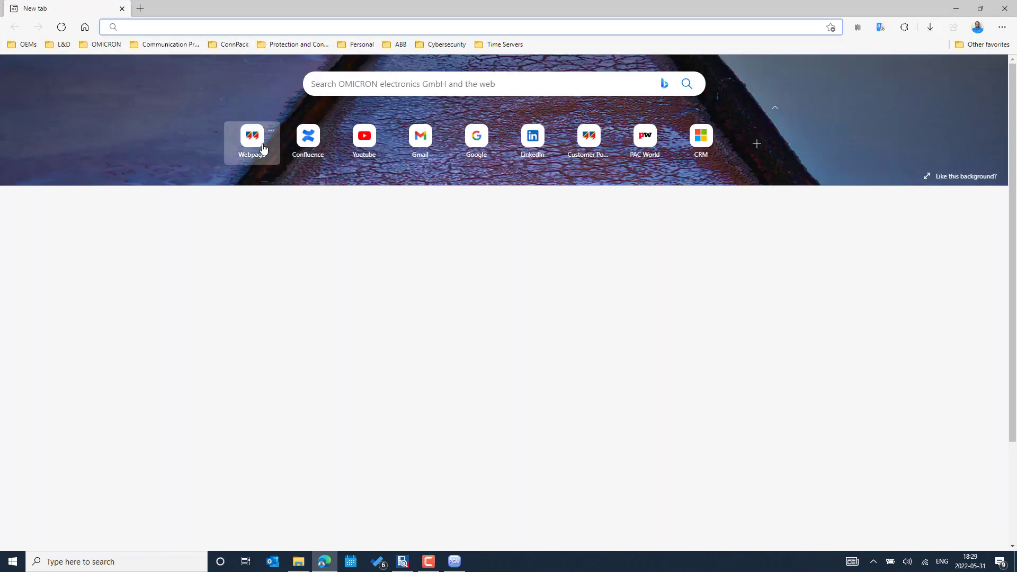
left_click(250, 142)
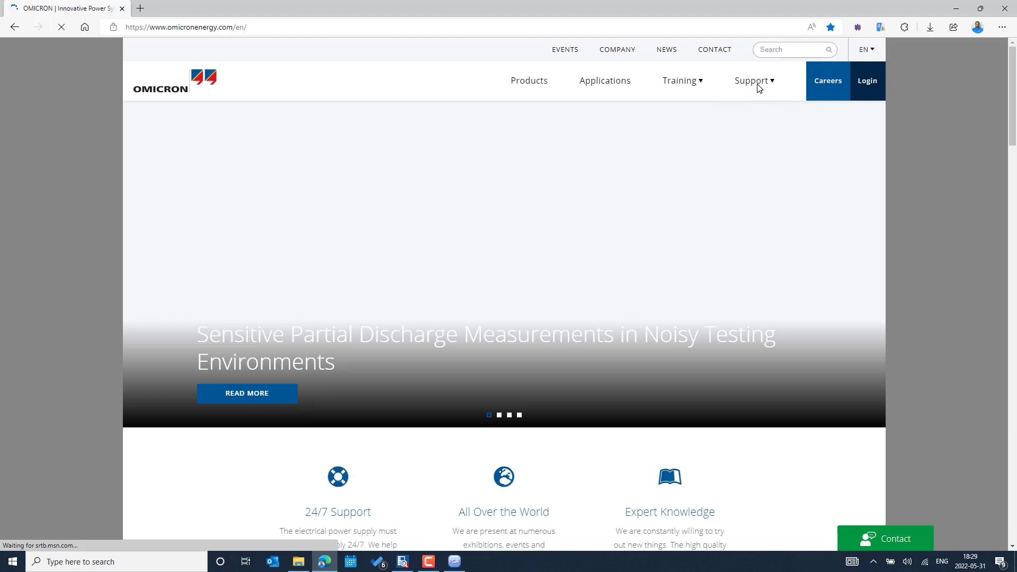
left_click(759, 87)
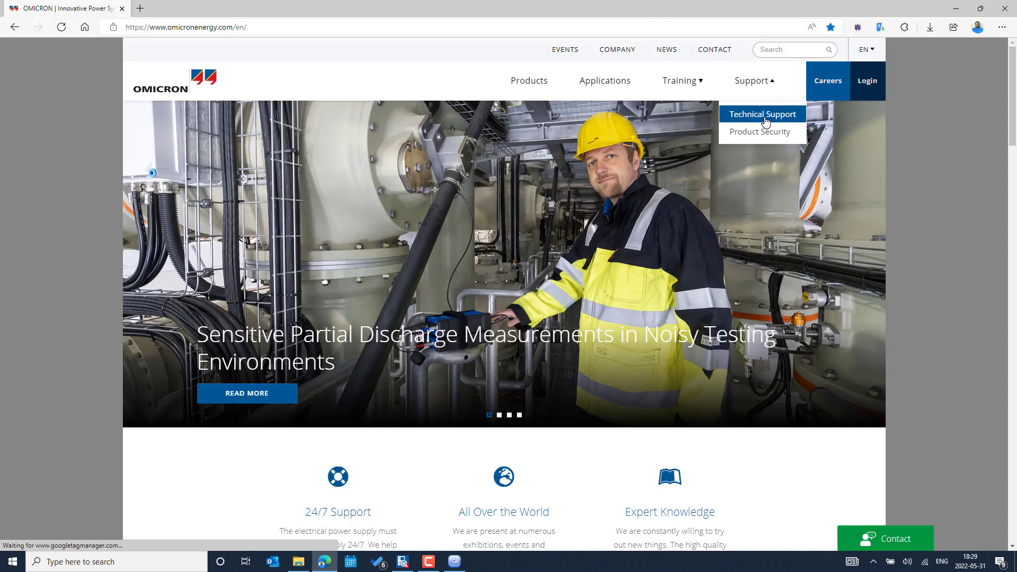
left_click(766, 122)
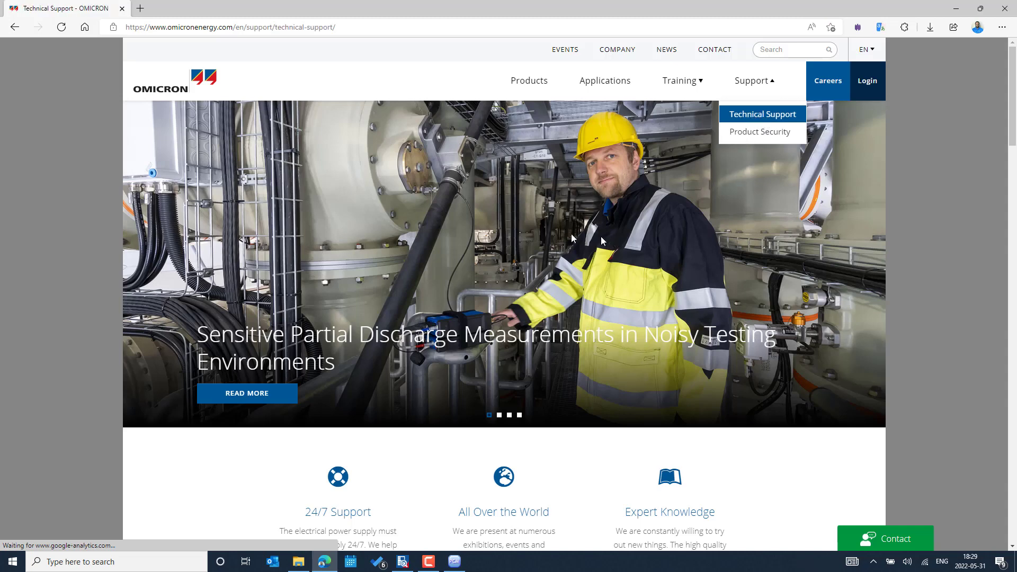
scroll(532, 286, "down", 9)
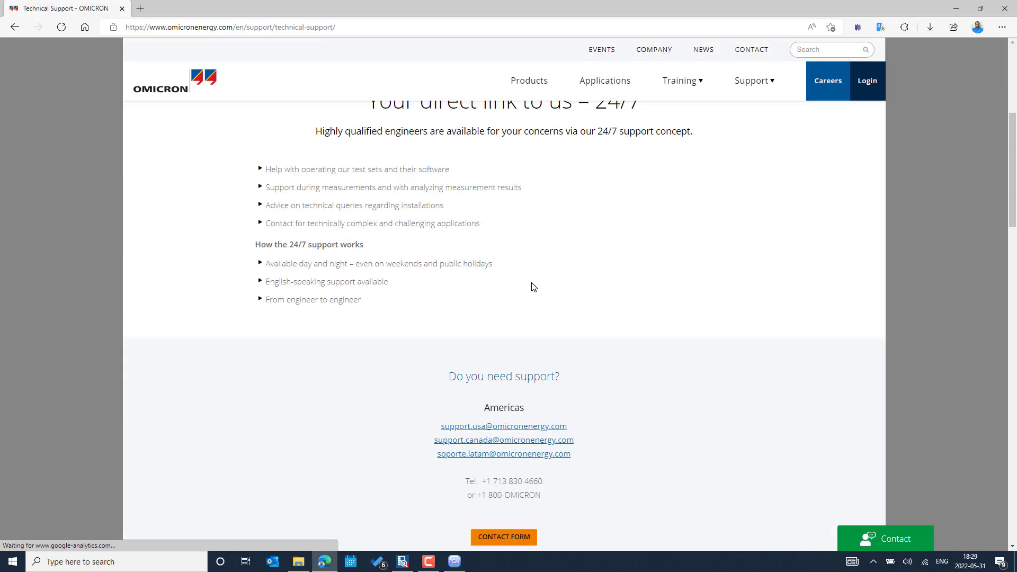
scroll(546, 272, "down", 3)
scroll(536, 261, "up", 3)
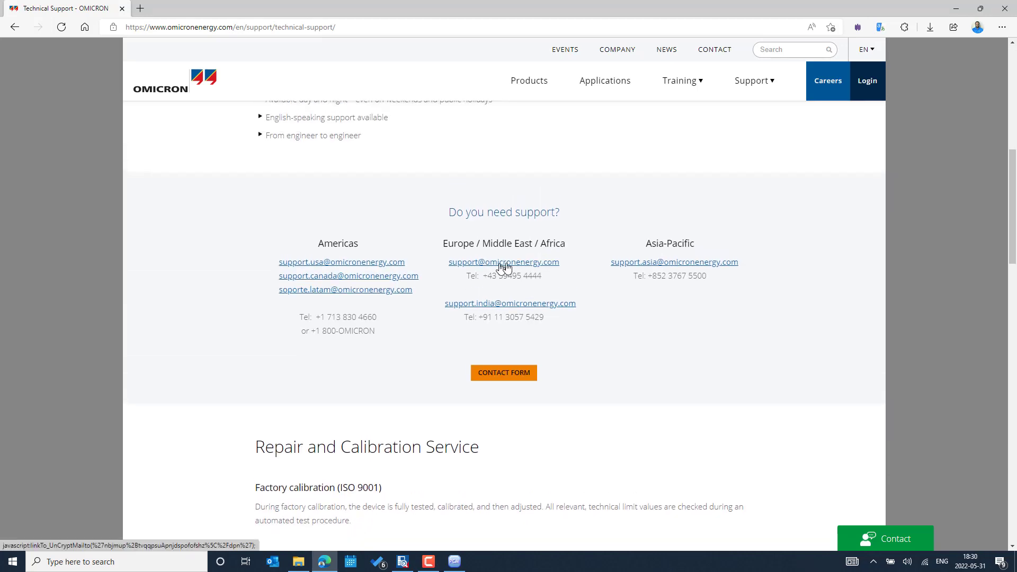